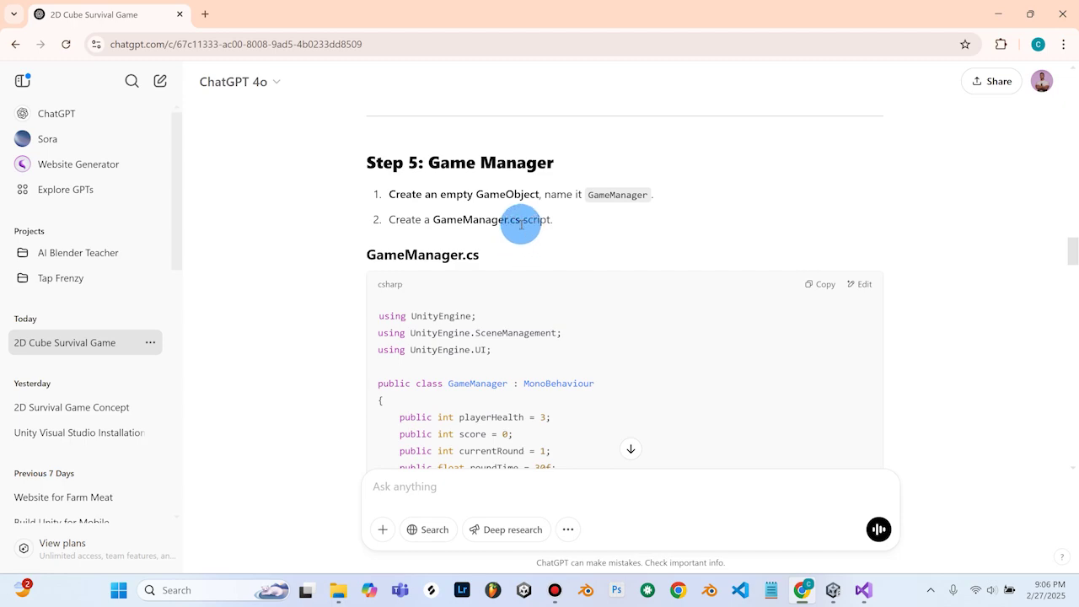
# Create an empty GameObject from the Hierarchy context menu and rename it GameManager.
pyautogui.click(802, 593)
pyautogui.rightClick(59, 185)
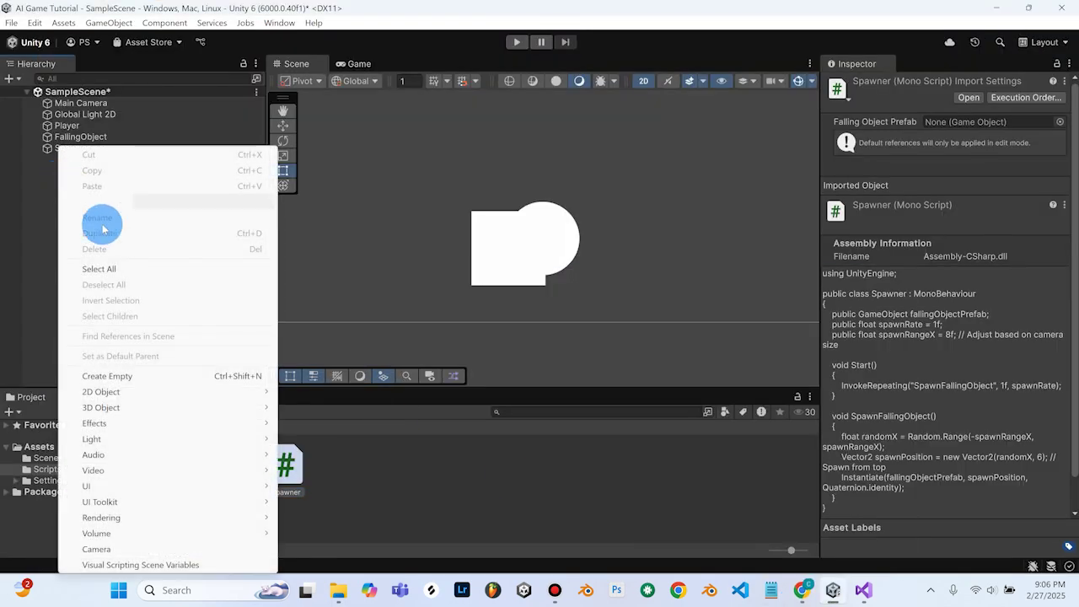
pyautogui.click(132, 383)
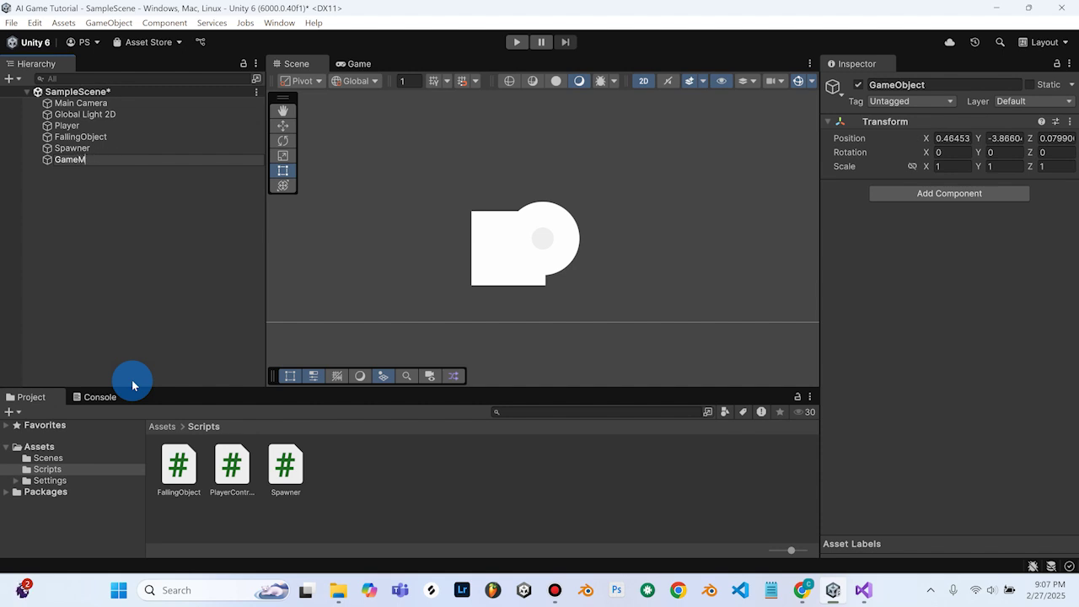
pyautogui.write('r')
pyautogui.press('Return')
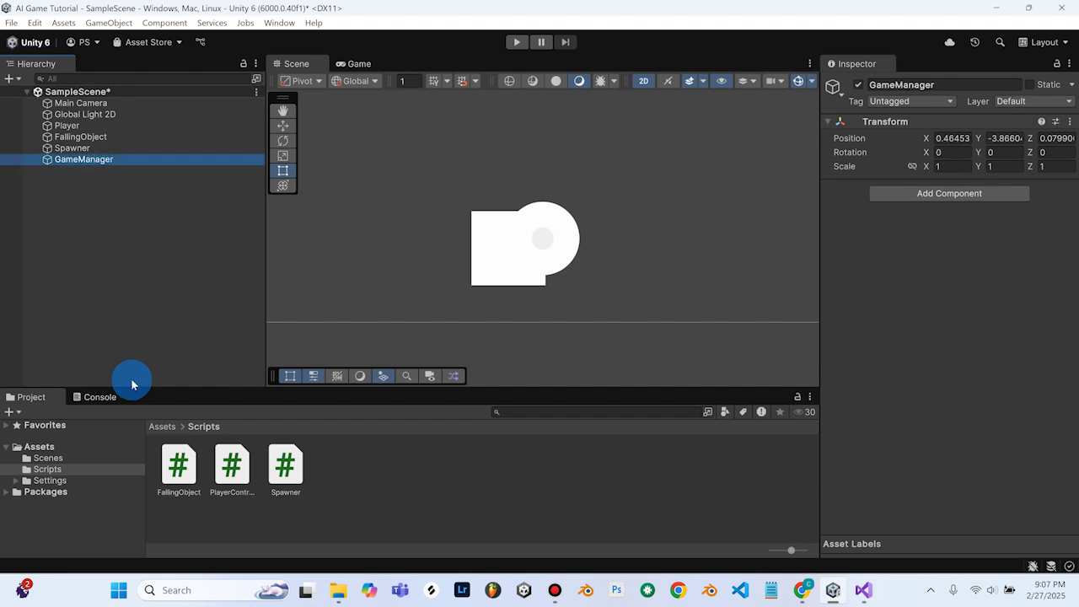
pyautogui.click(802, 589)
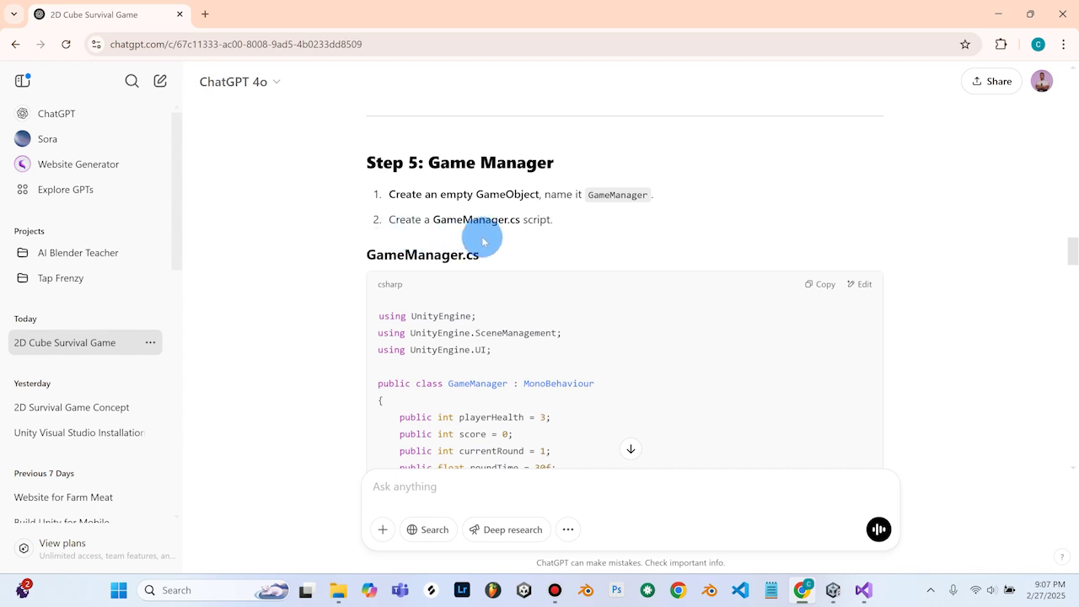
# Copy the full GameManager.cs code block from the ChatGPT reply.
pyautogui.scroll(-2, 692, 239)
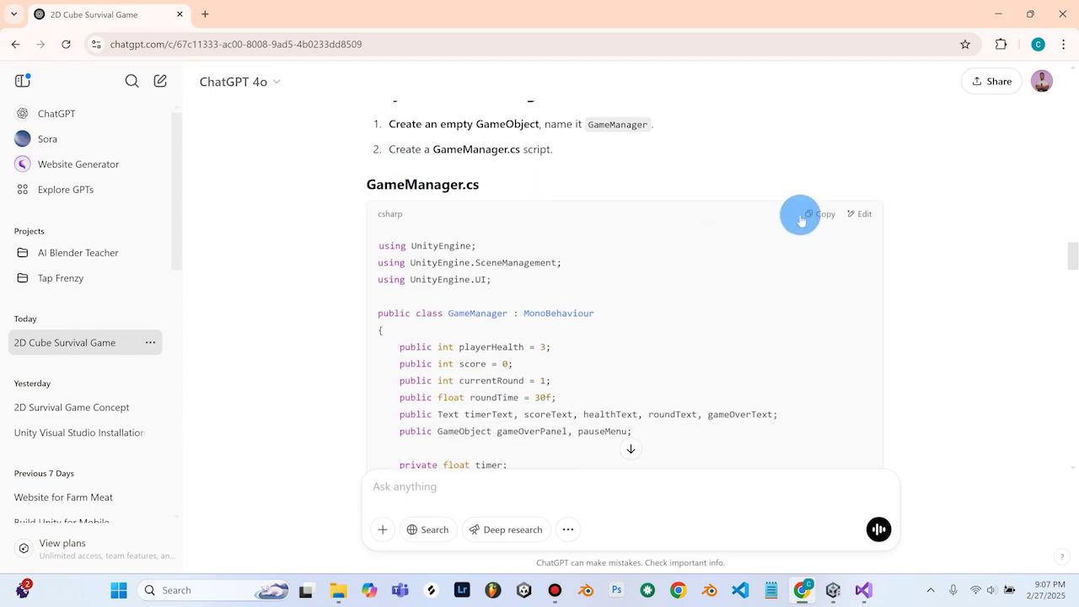
pyautogui.click(816, 212)
pyautogui.scroll(-2, 848, 226)
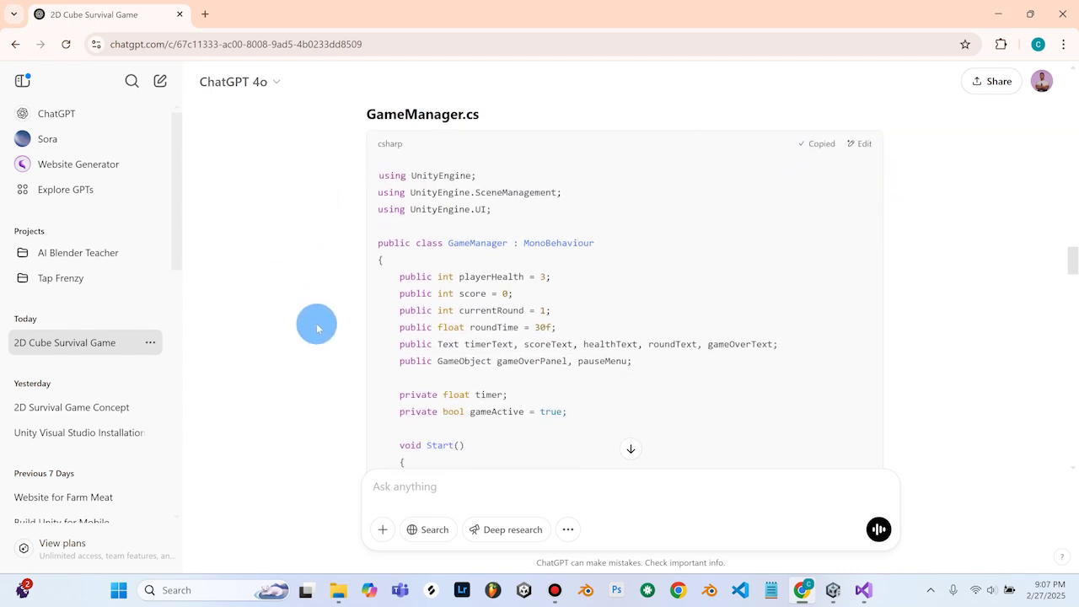
pyautogui.scroll(-3, 318, 325)
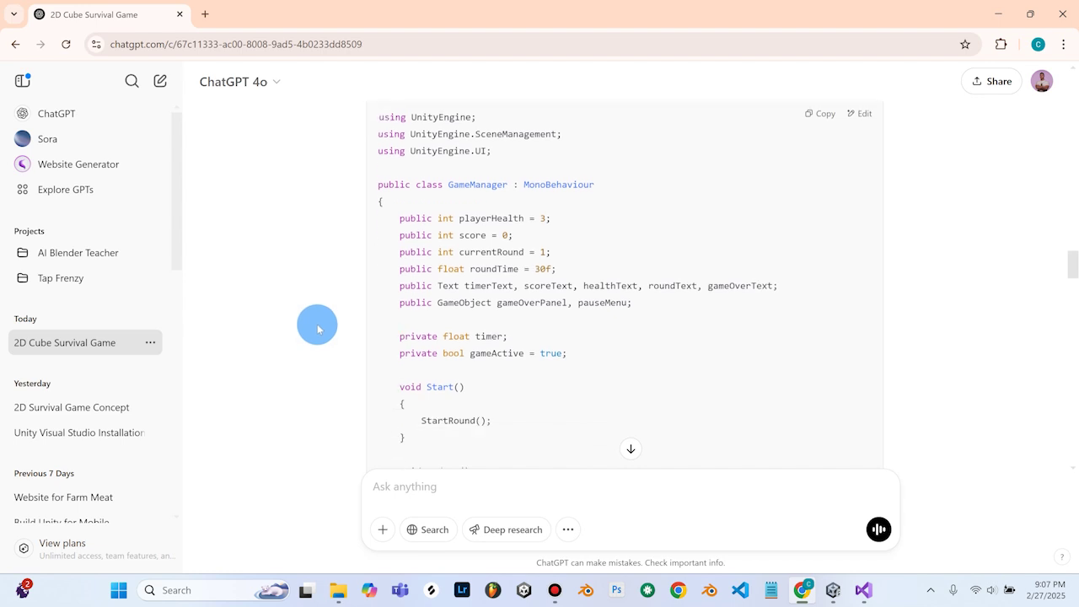
pyautogui.scroll(-1, 292, 255)
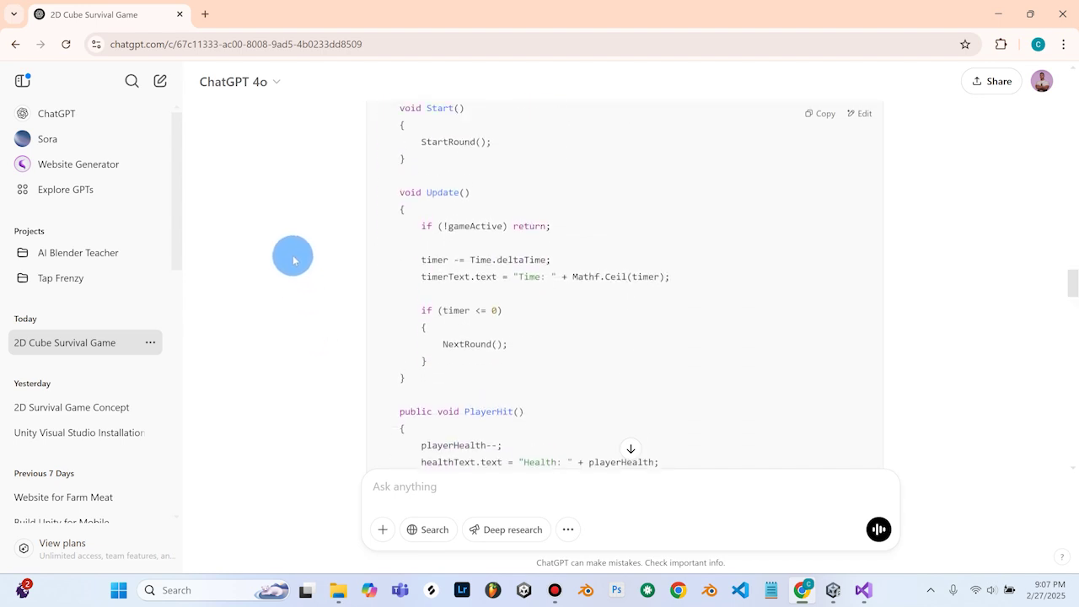
pyautogui.scroll(1, 279, 222)
pyautogui.scroll(-4, 295, 335)
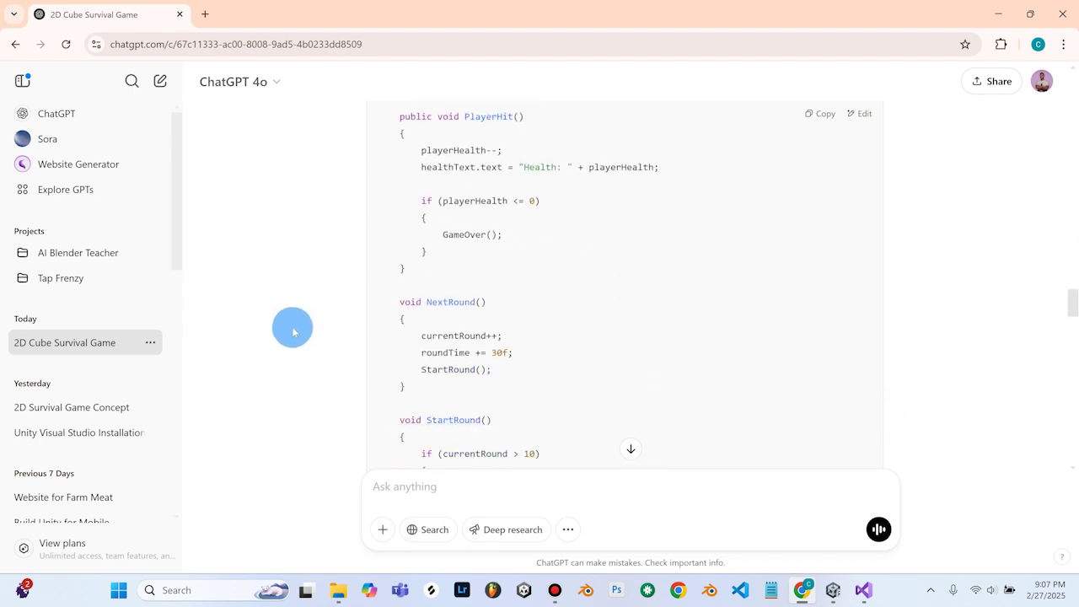
pyautogui.scroll(-3, 274, 315)
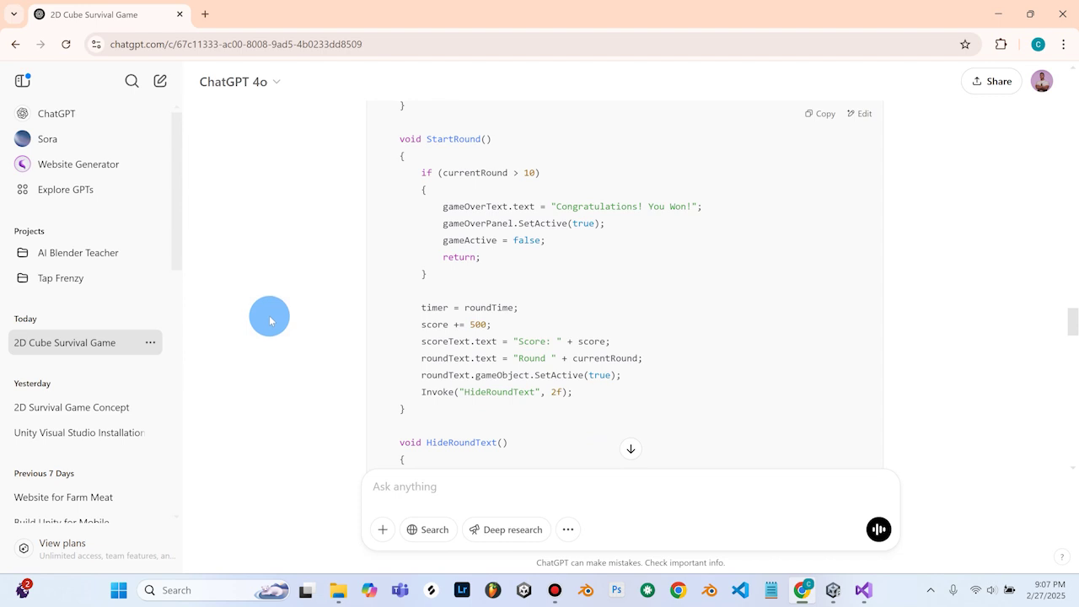
pyautogui.scroll(-3, 270, 320)
pyautogui.scroll(-3, 269, 321)
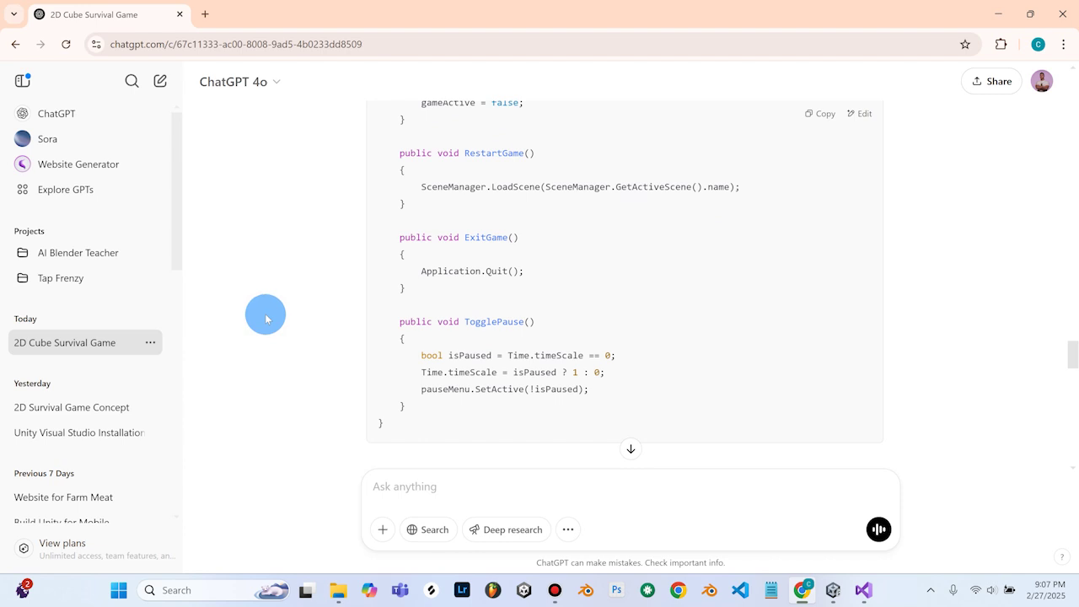
pyautogui.scroll(10, 658, 219)
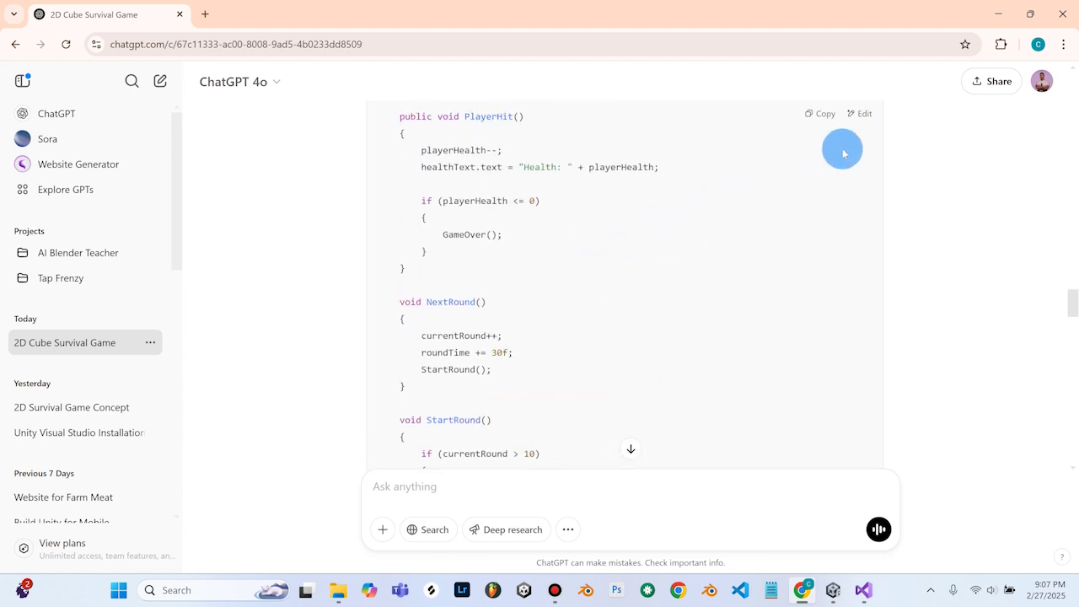
pyautogui.click(817, 116)
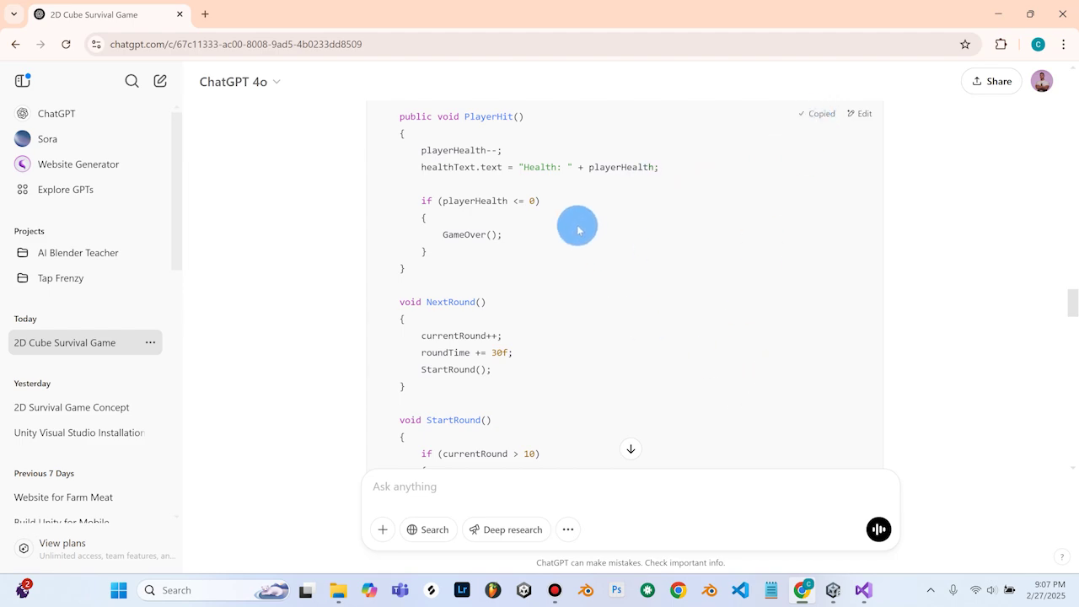
pyautogui.click(833, 590)
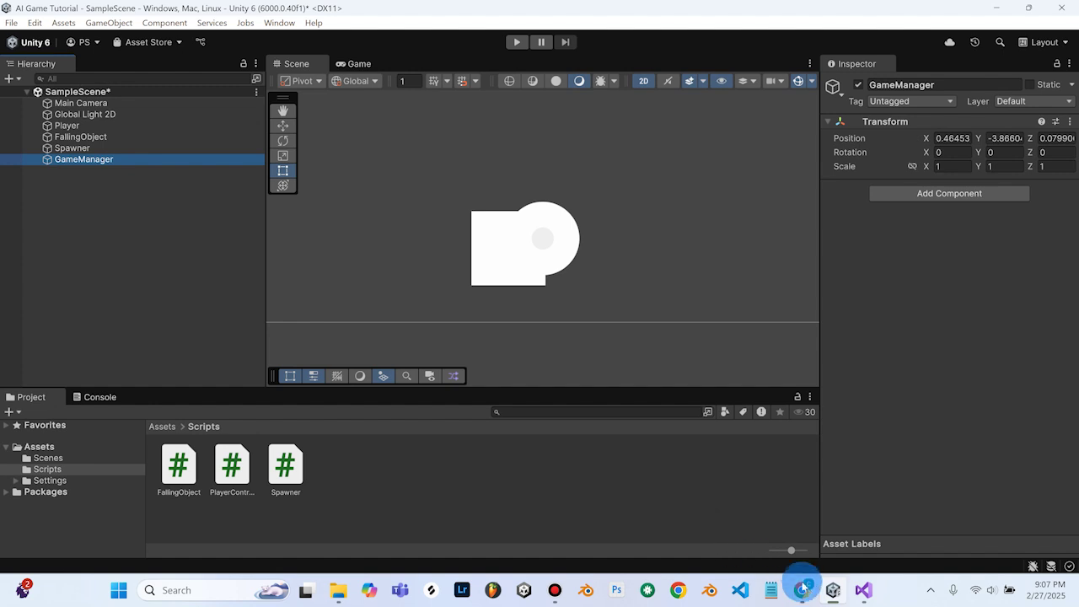
# Add an Empty C# Script called GameManager under Scripts and open it in Visual Studio.
pyautogui.rightClick(376, 492)
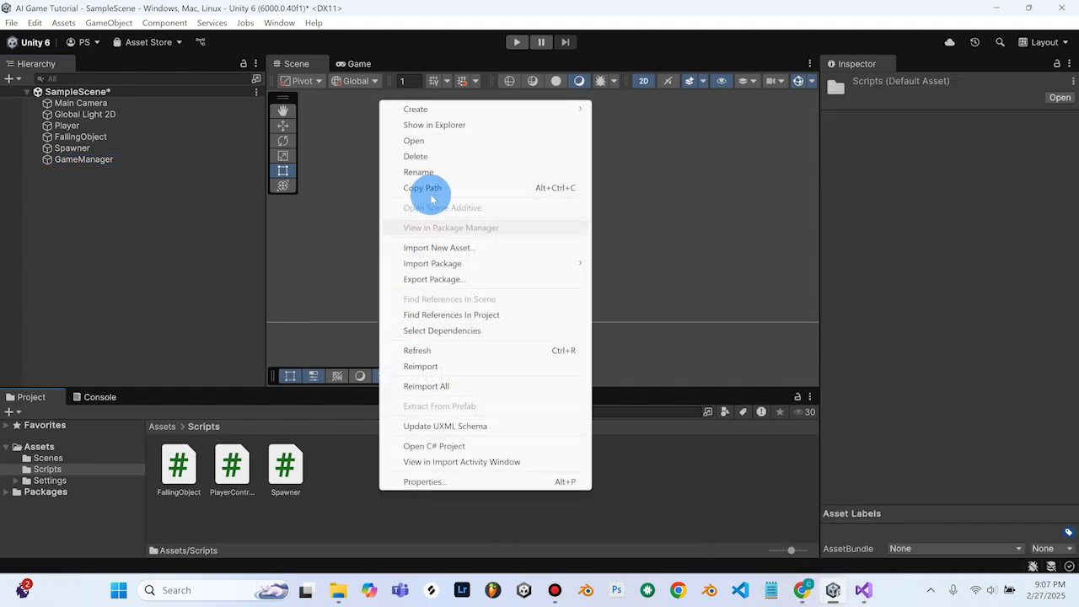
pyautogui.moveTo(443, 109)
pyautogui.moveTo(638, 254)
pyautogui.click(768, 286)
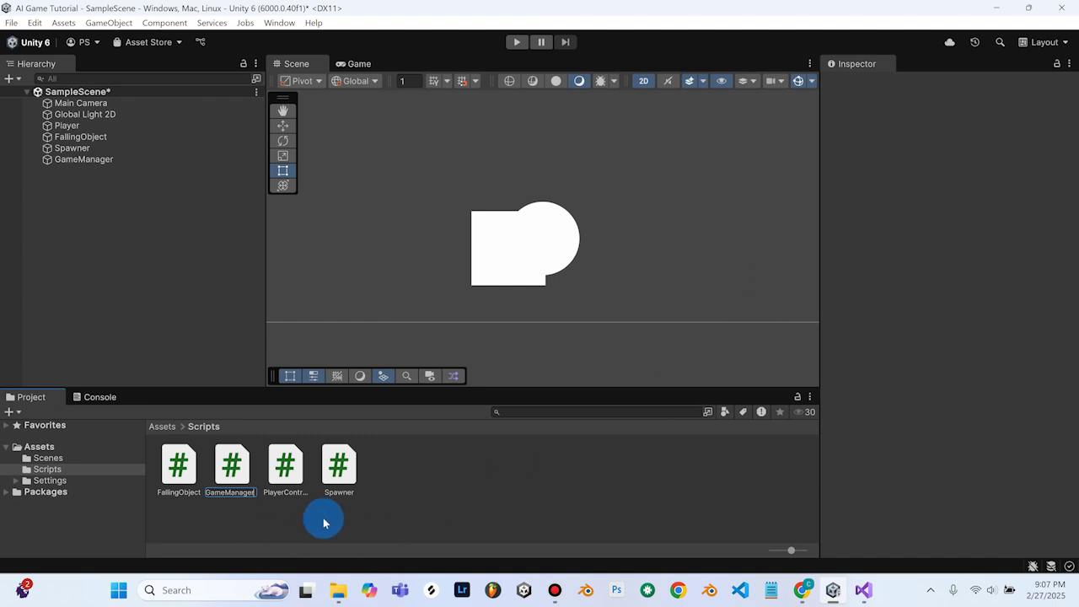
pyautogui.click(232, 475)
pyautogui.doubleClick(230, 468)
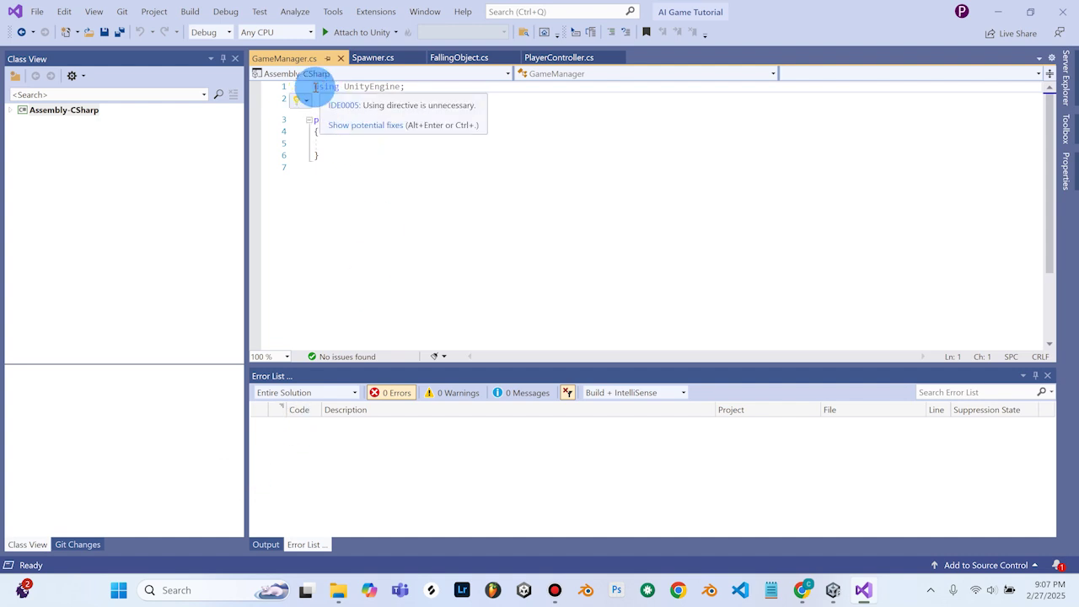
# Paste the copied code over the GameManager.cs stub and save the file.
pyautogui.moveTo(315, 86); pyautogui.dragTo(400, 188)
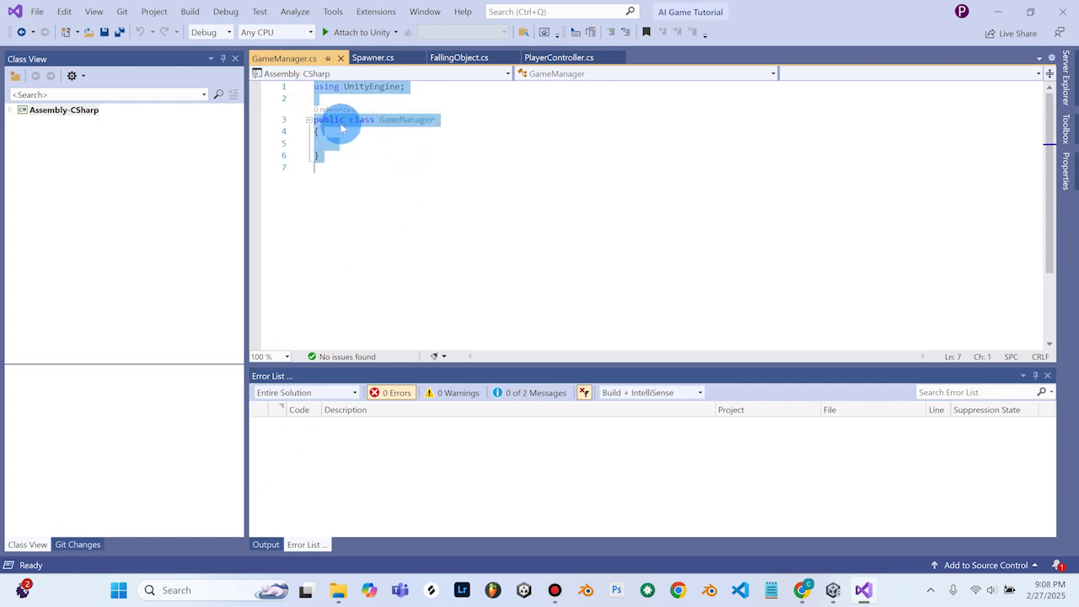
pyautogui.rightClick(341, 129)
pyautogui.click(166, 426)
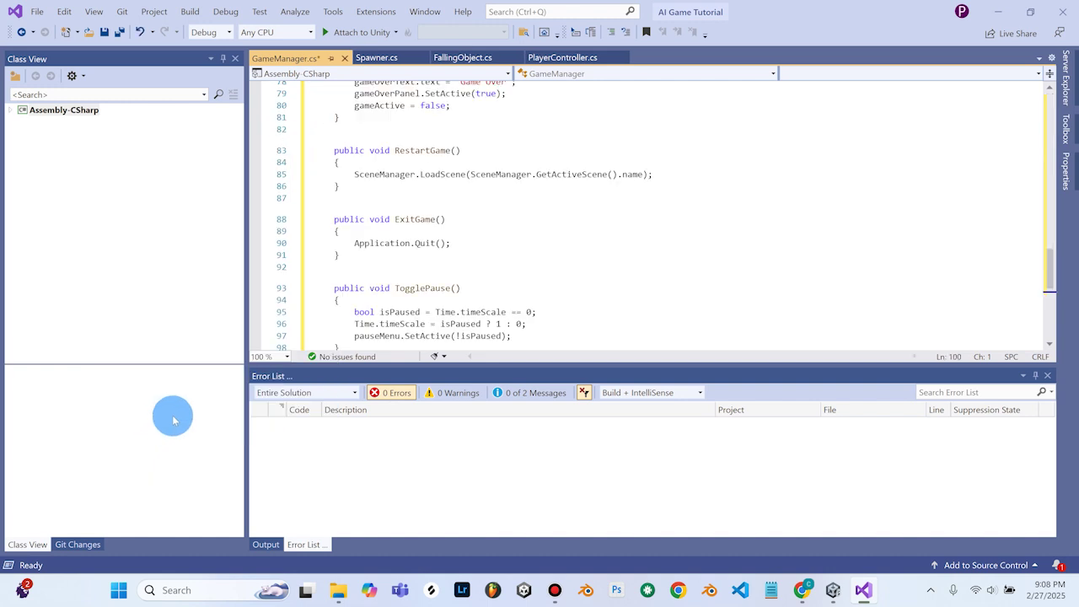
pyautogui.click(38, 14)
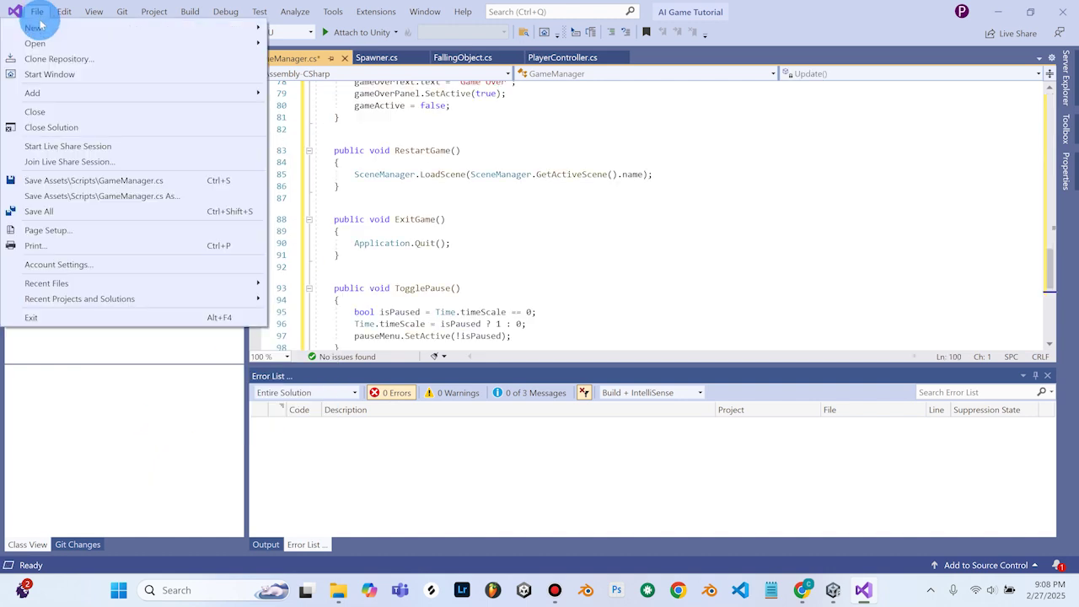
pyautogui.click(48, 179)
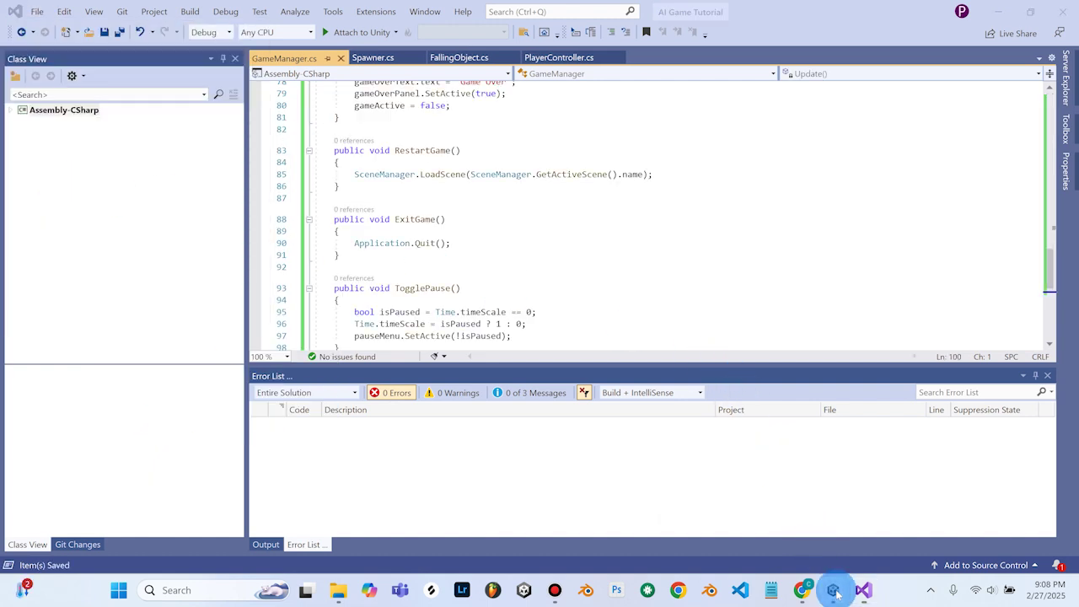
pyautogui.click(793, 581)
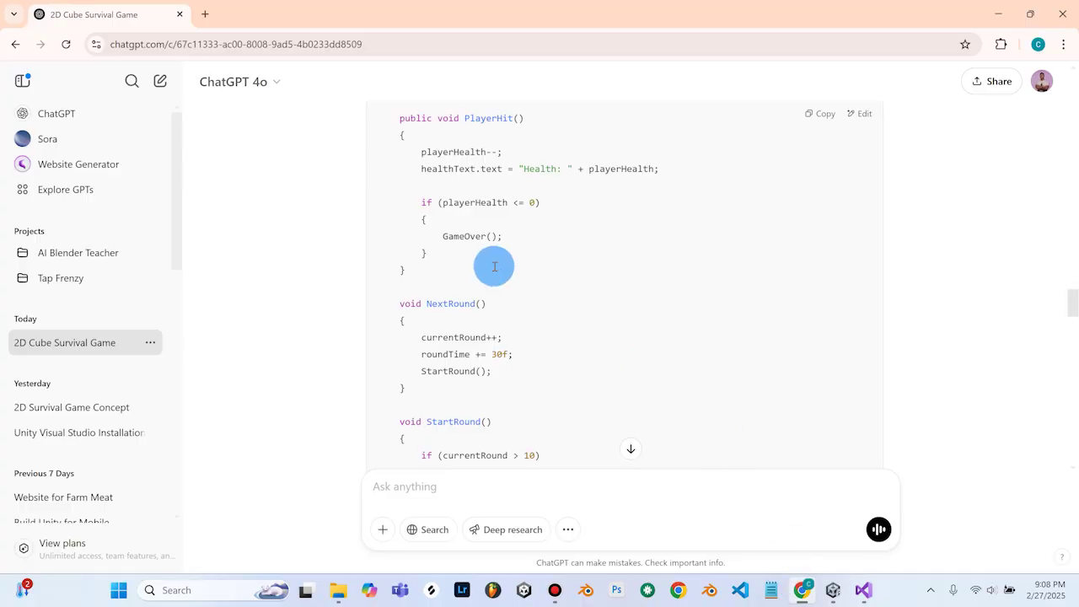
pyautogui.scroll(12, 495, 266)
pyautogui.scroll(4, 433, 284)
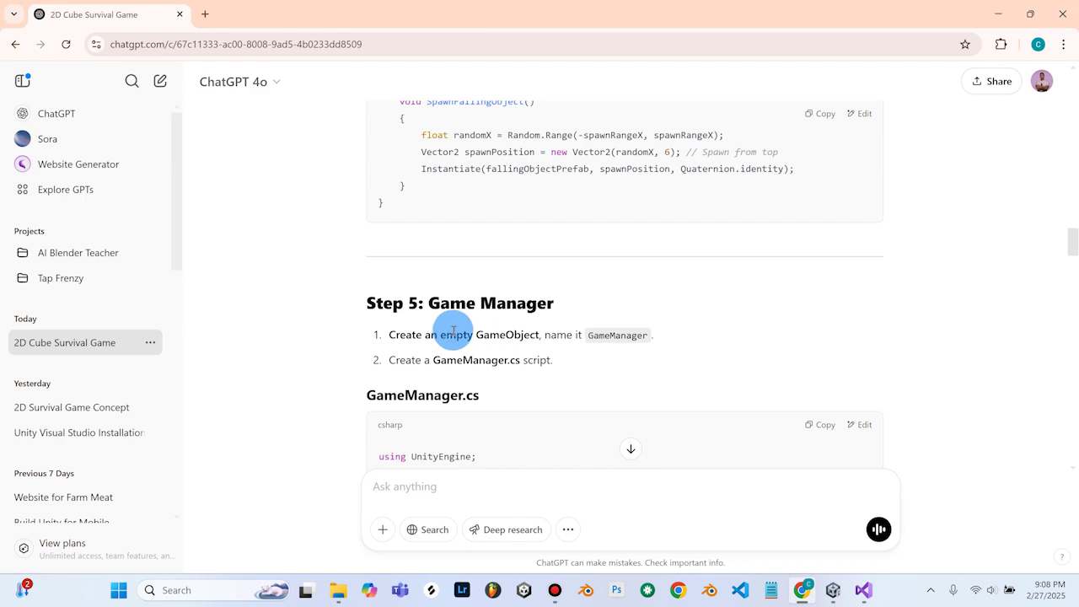
pyautogui.scroll(-15, 453, 335)
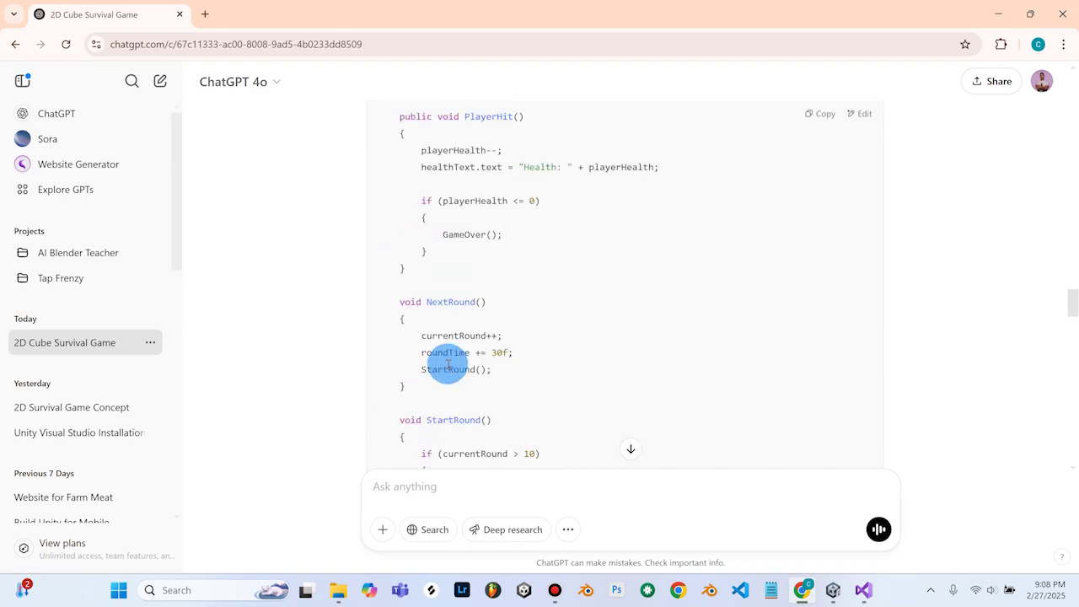
pyautogui.scroll(-10, 440, 363)
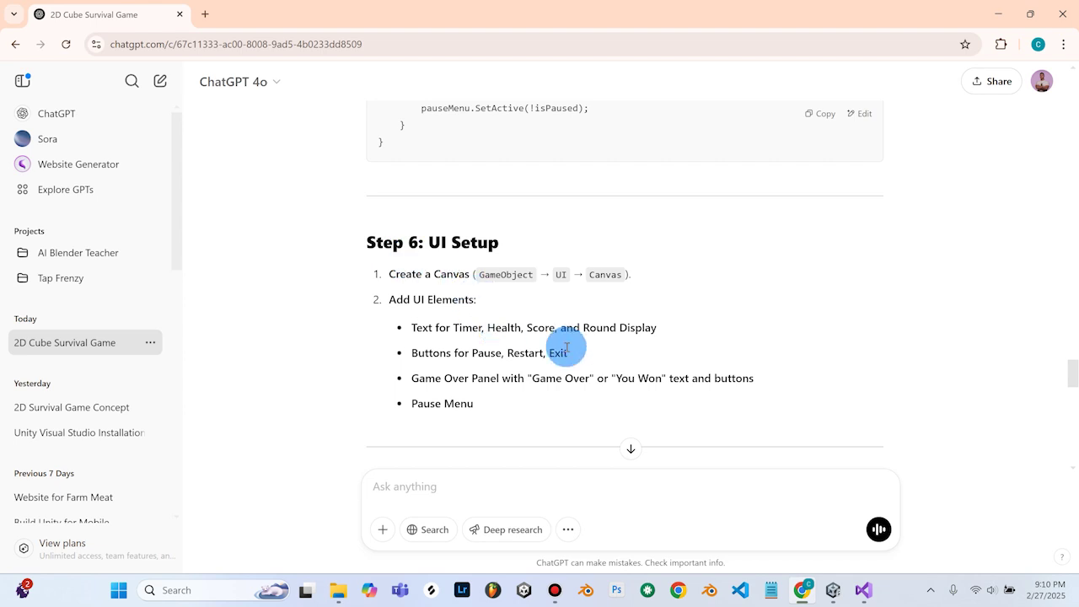
pyautogui.scroll(-1, 446, 337)
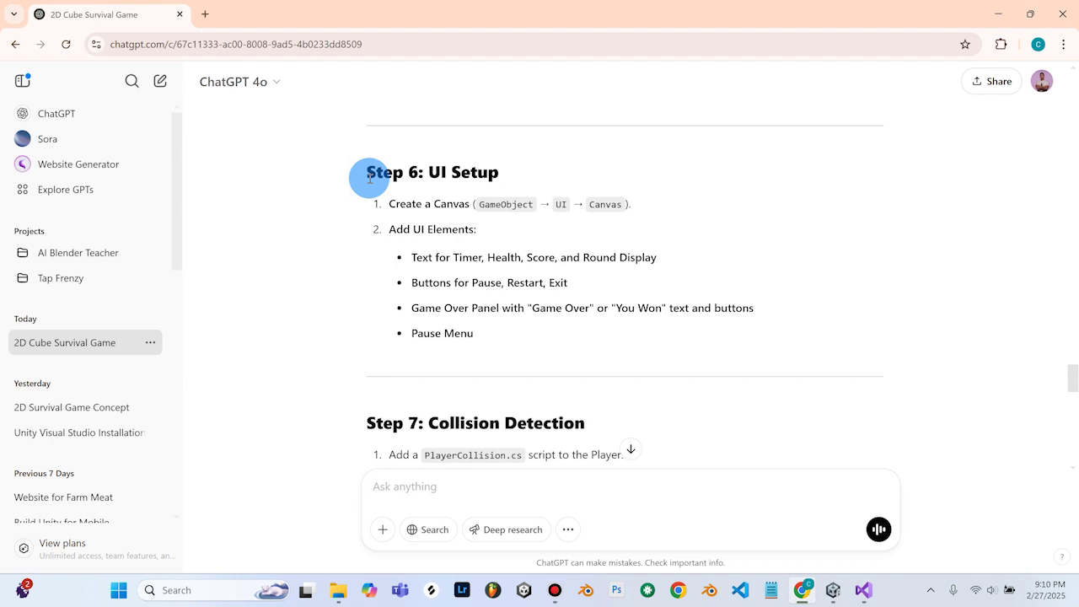
pyautogui.moveTo(369, 178); pyautogui.dragTo(494, 338)
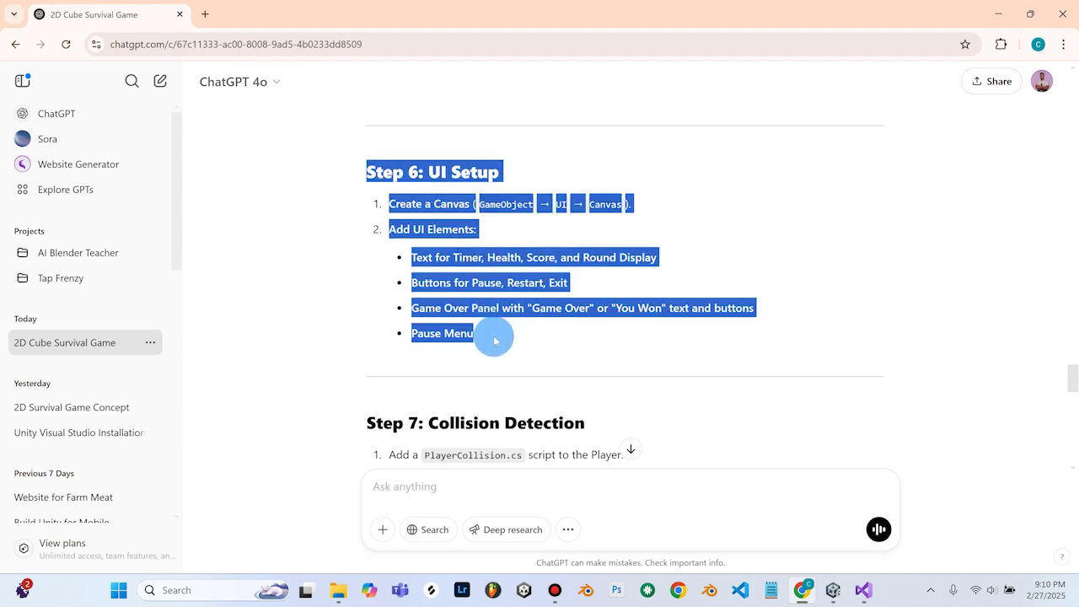
pyautogui.click(267, 236)
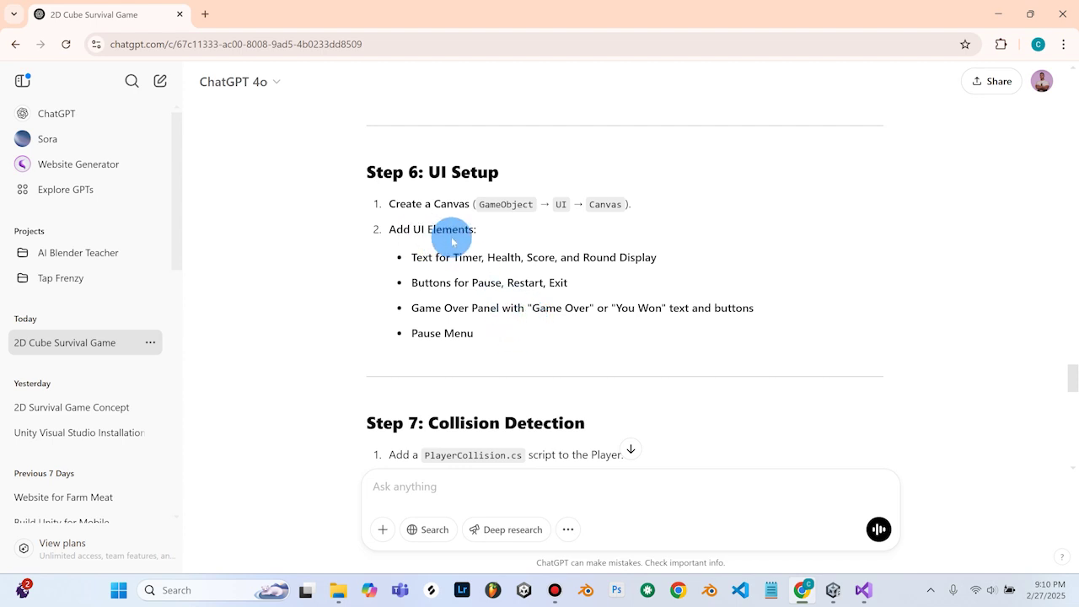
pyautogui.scroll(1, 474, 270)
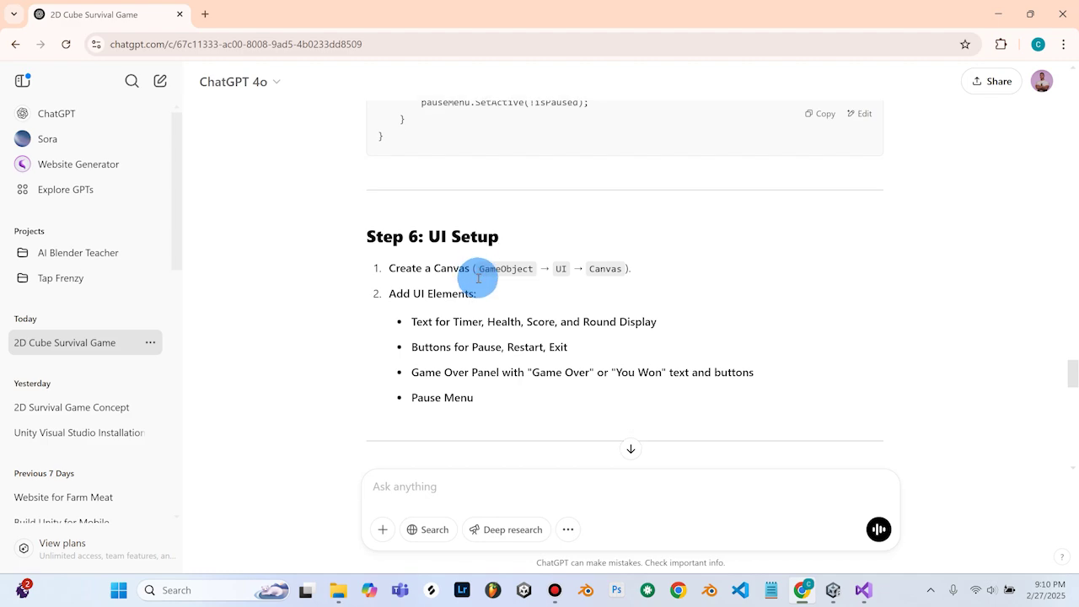
# Find Step 7's PlayerCollision.cs code block in ChatGPT and copy it.
pyautogui.scroll(-4, 475, 282)
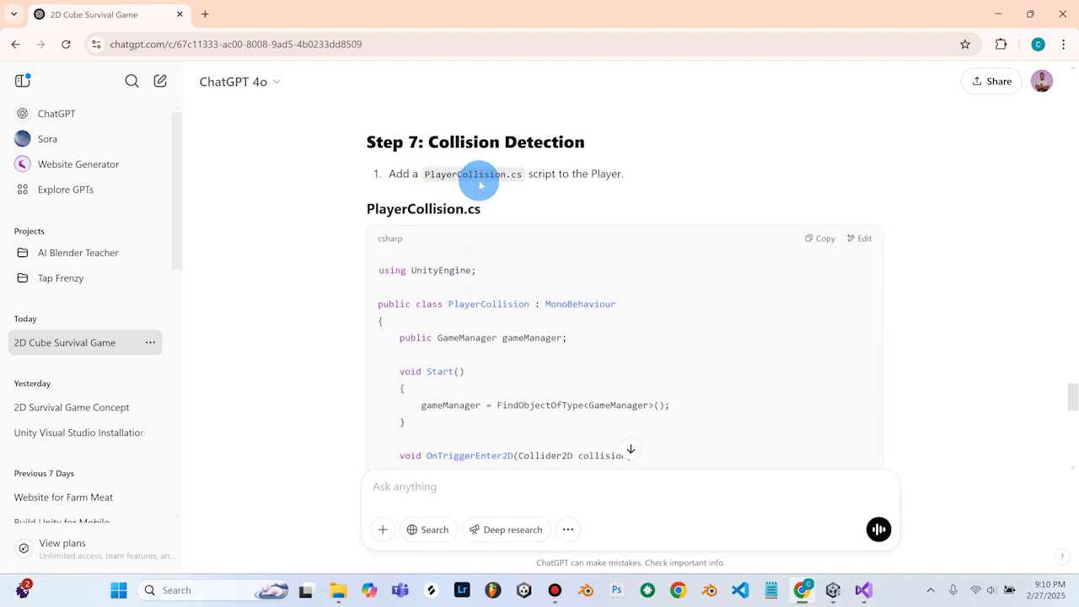
pyautogui.scroll(-10, 494, 361)
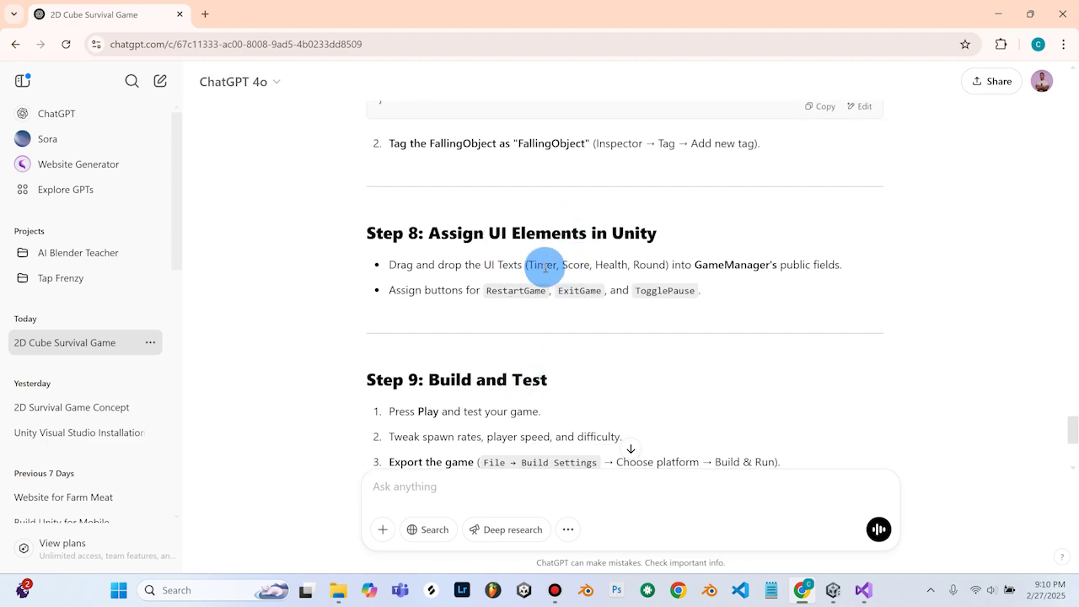
pyautogui.scroll(5, 525, 270)
pyautogui.scroll(1, 537, 287)
pyautogui.scroll(-4, 534, 320)
pyautogui.scroll(6, 531, 329)
pyautogui.scroll(-2, 493, 295)
pyautogui.scroll(3, 491, 294)
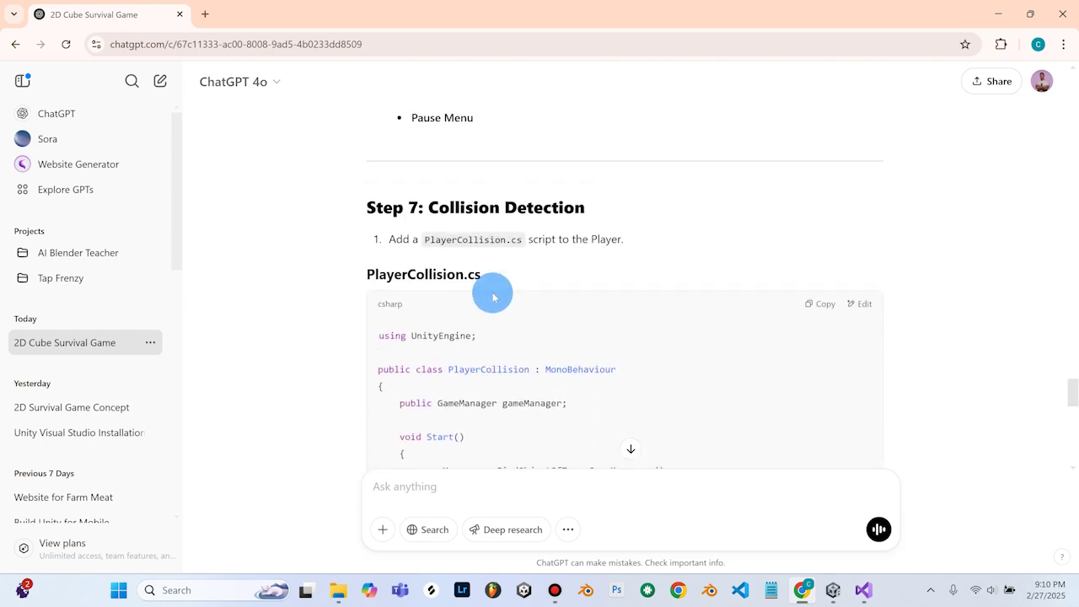
pyautogui.scroll(-1, 472, 274)
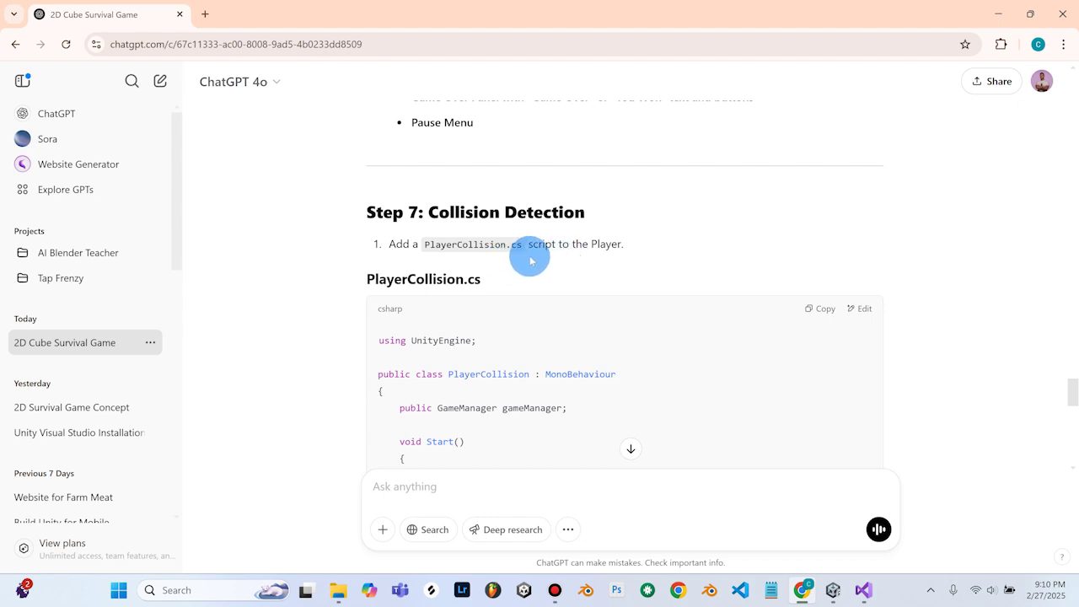
pyautogui.scroll(-2, 639, 234)
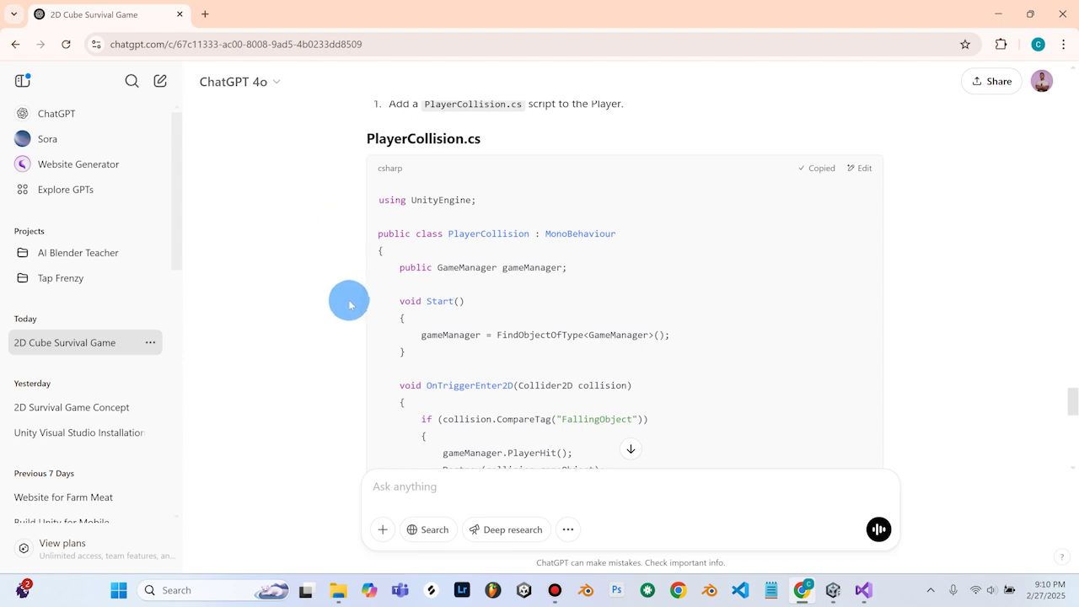
pyautogui.scroll(-3, 321, 327)
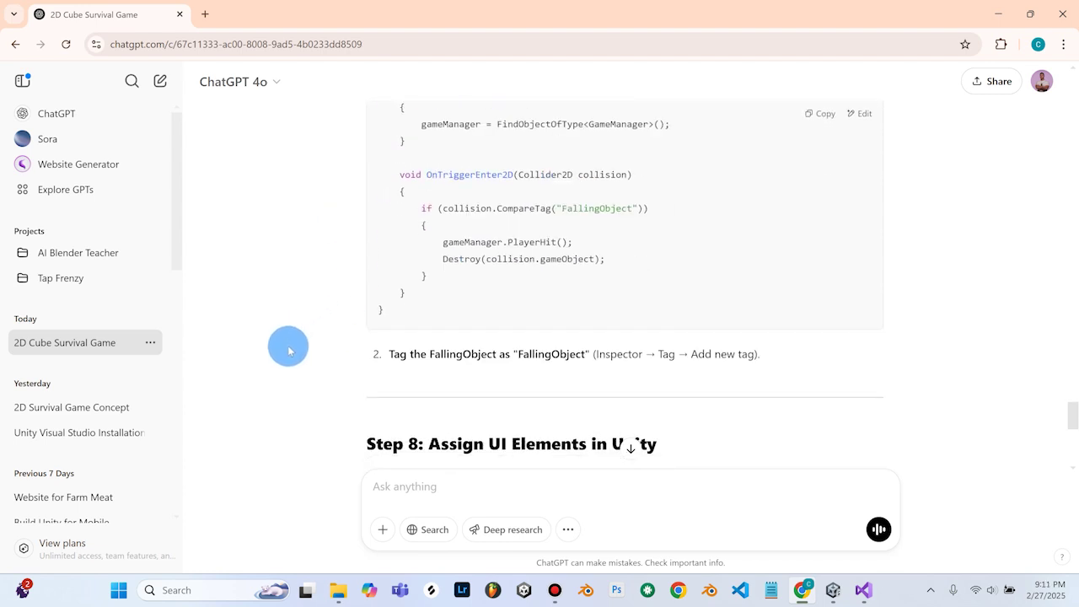
pyautogui.scroll(1, 539, 290)
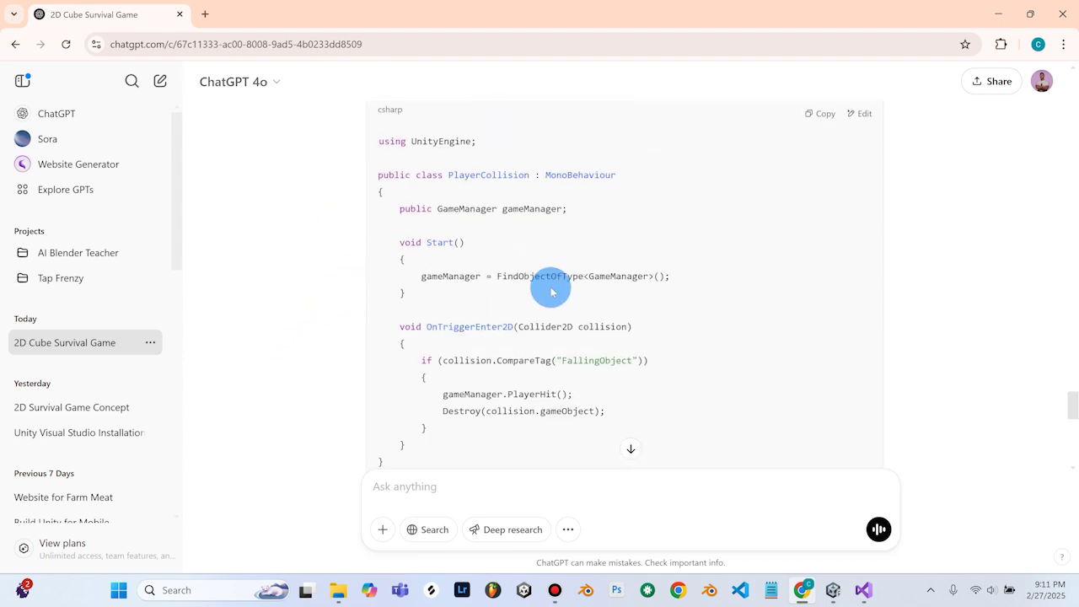
pyautogui.scroll(2, 552, 289)
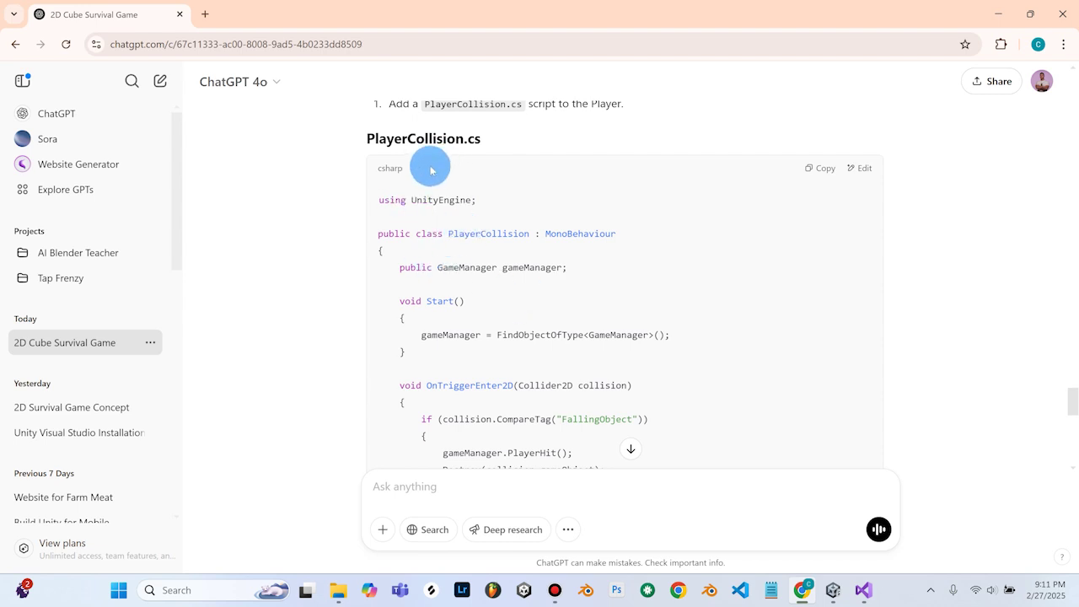
pyautogui.scroll(1, 455, 195)
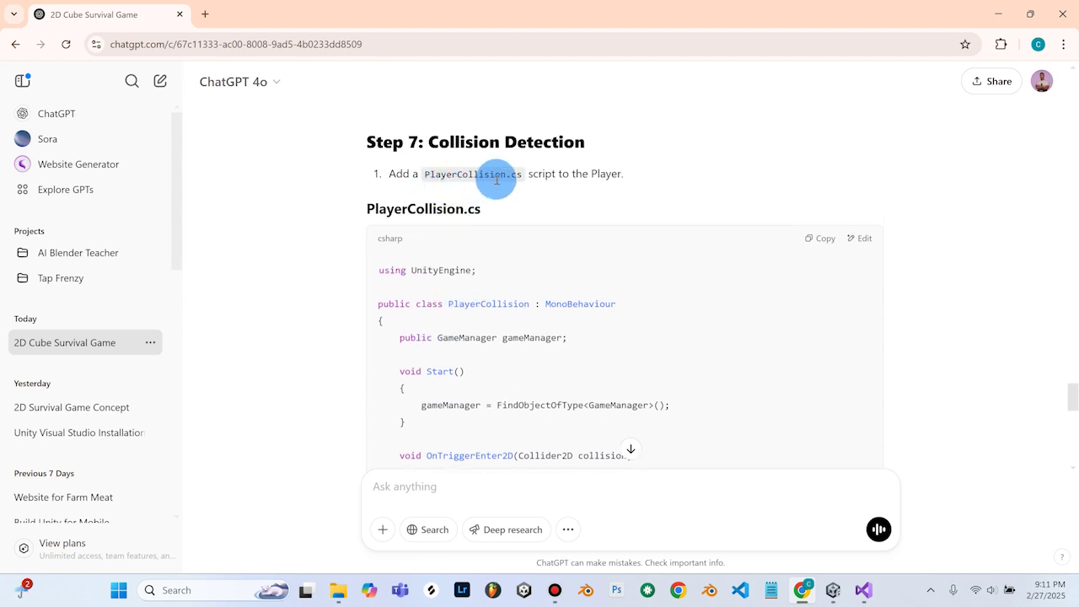
pyautogui.click(833, 590)
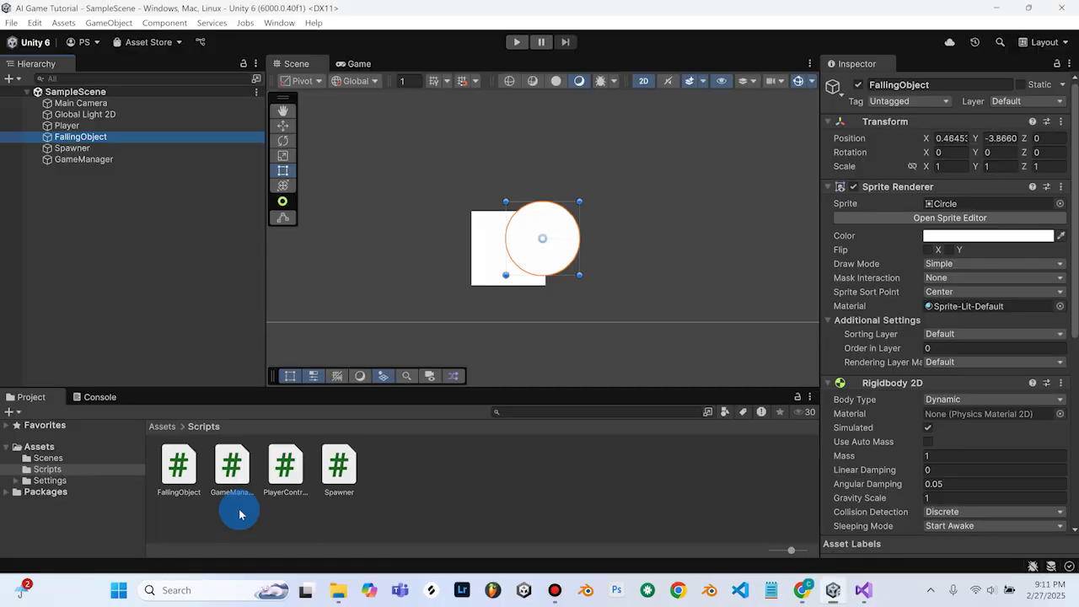
# Create an Empty C# Script named PlayerCollision in Scripts, open it, and select its stub code.
pyautogui.rightClick(480, 472)
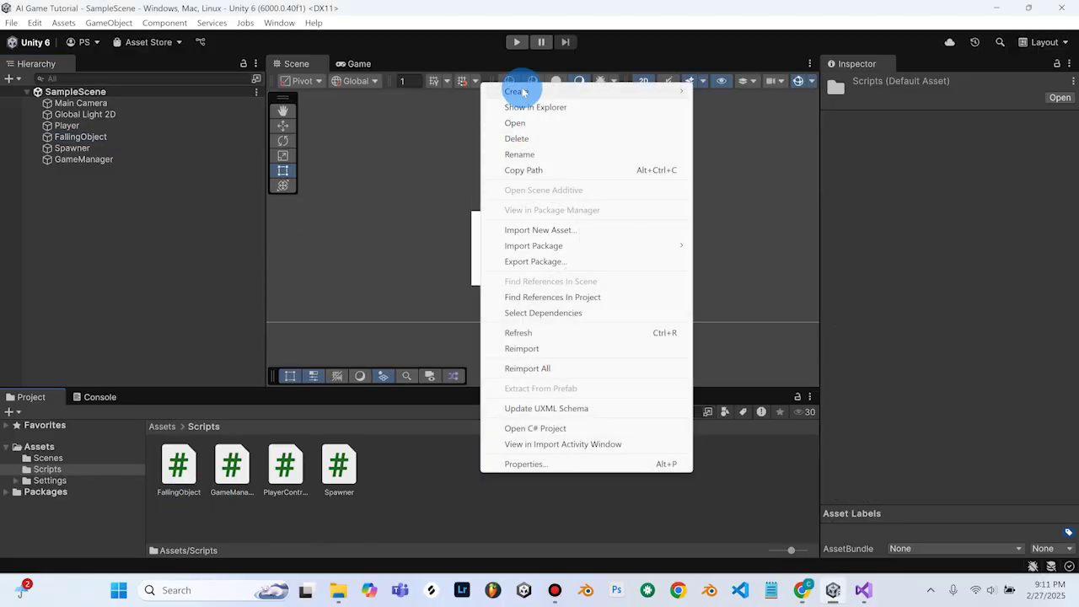
pyautogui.moveTo(522, 91)
pyautogui.moveTo(747, 240)
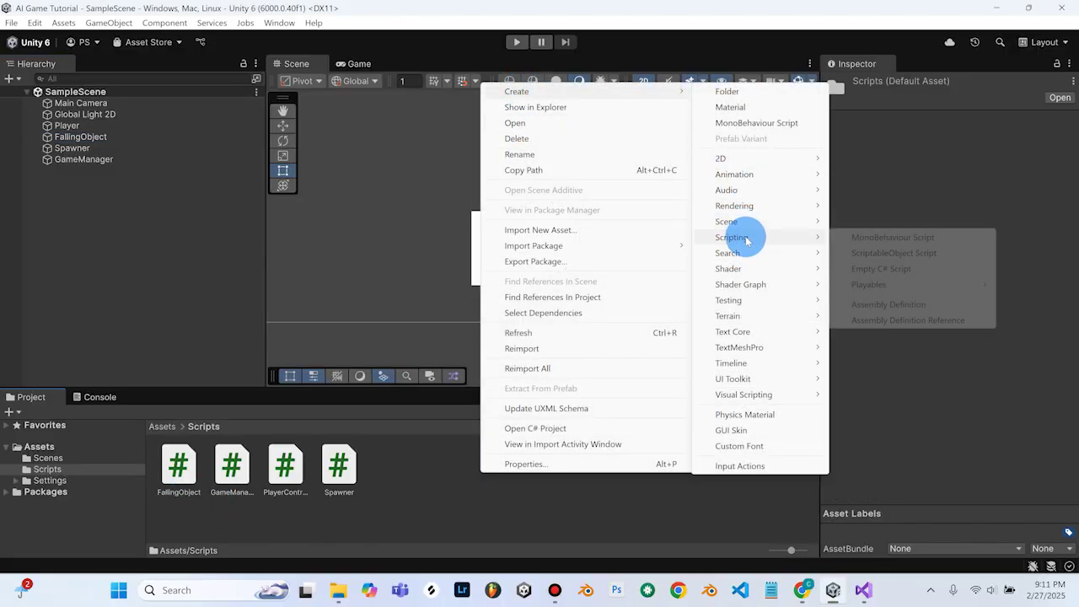
pyautogui.click(864, 278)
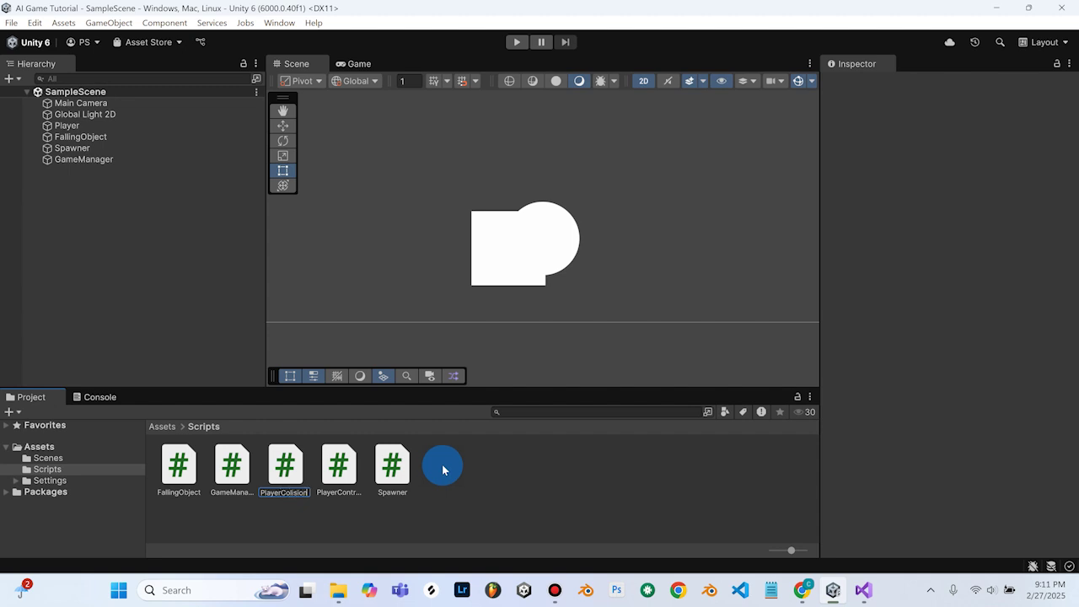
pyautogui.click(284, 467)
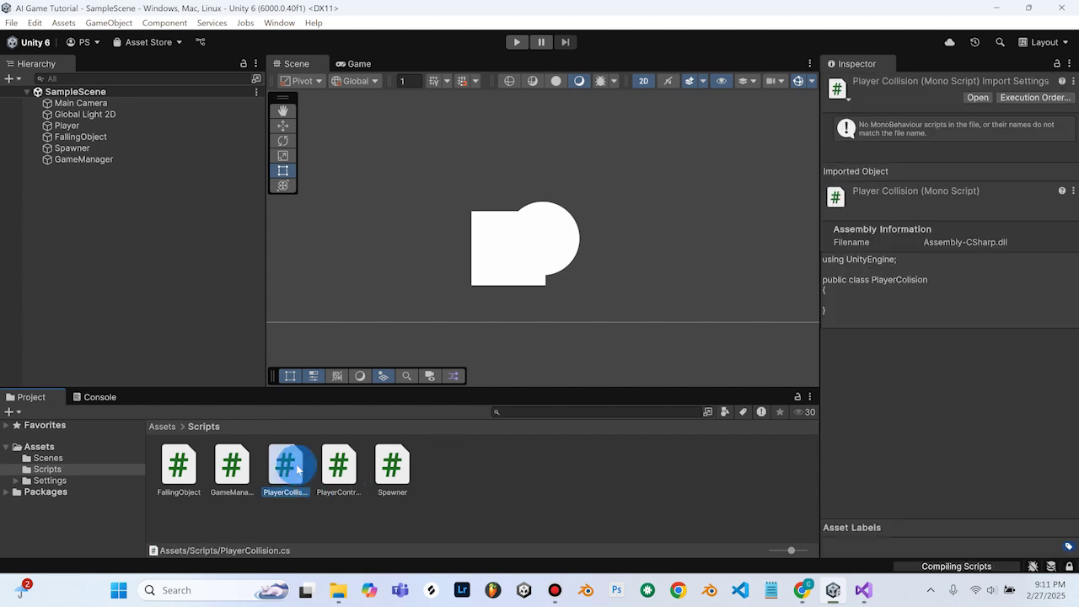
pyautogui.doubleClick(297, 470)
pyautogui.moveTo(305, 81); pyautogui.dragTo(414, 193)
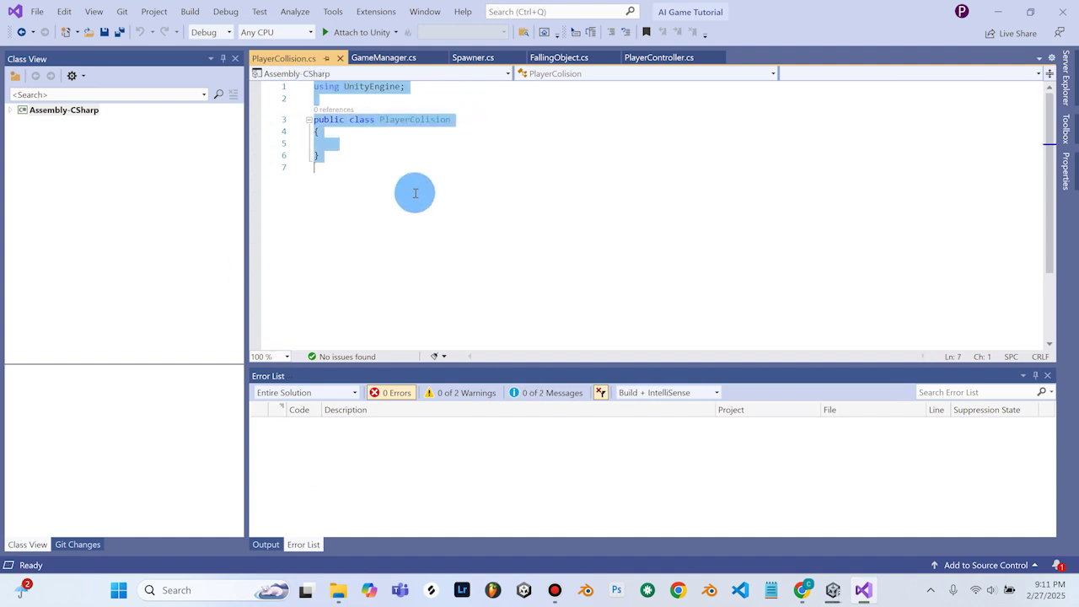
# Paste the copied collision code over the stub and save PlayerCollision.cs.
pyautogui.rightClick(351, 116)
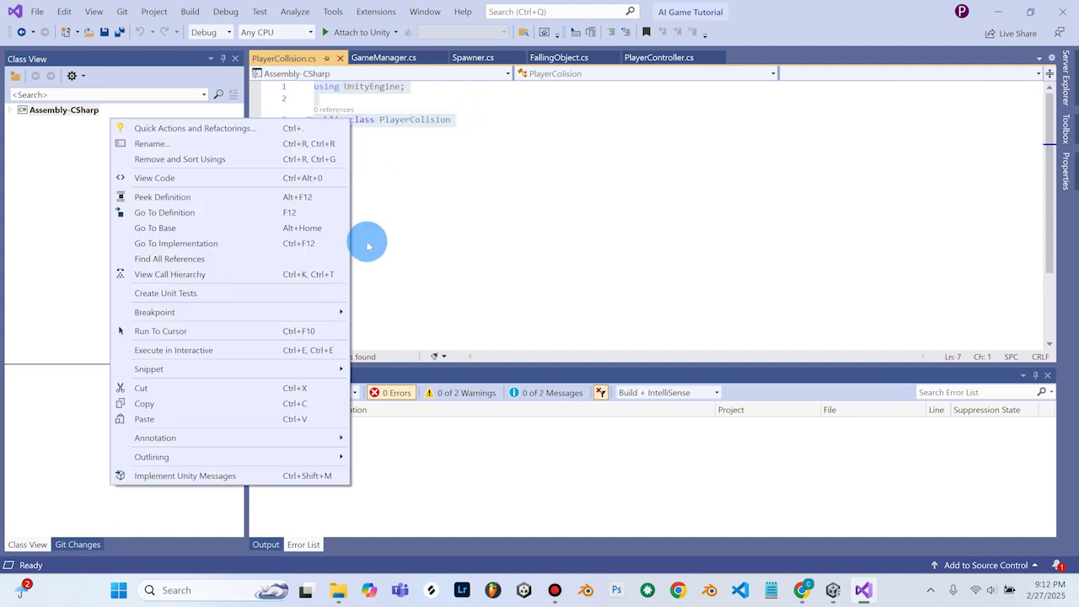
pyautogui.click(237, 421)
pyautogui.click(37, 12)
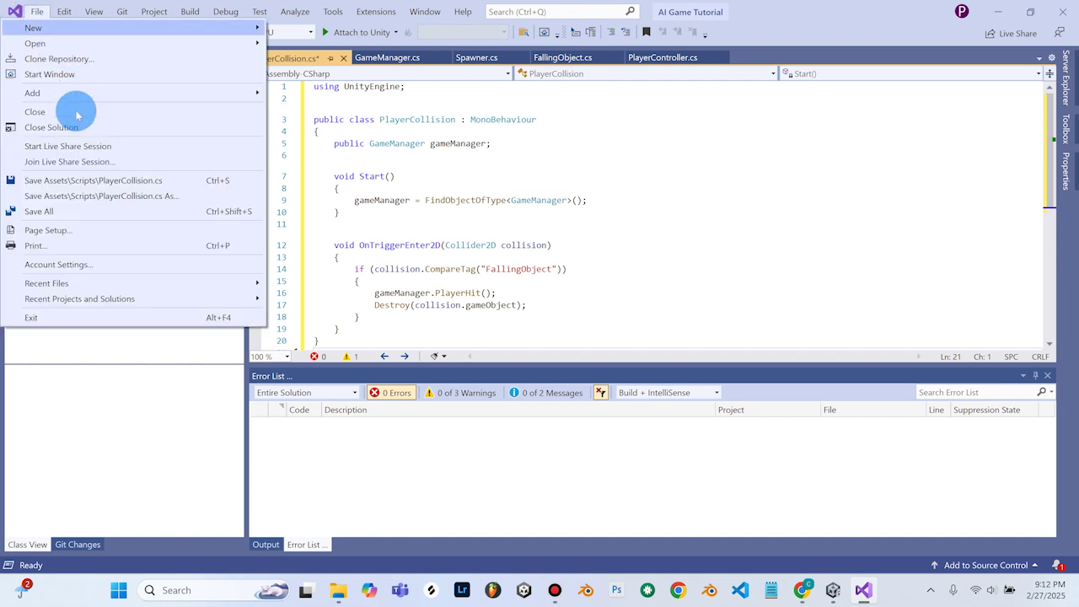
pyautogui.click(84, 180)
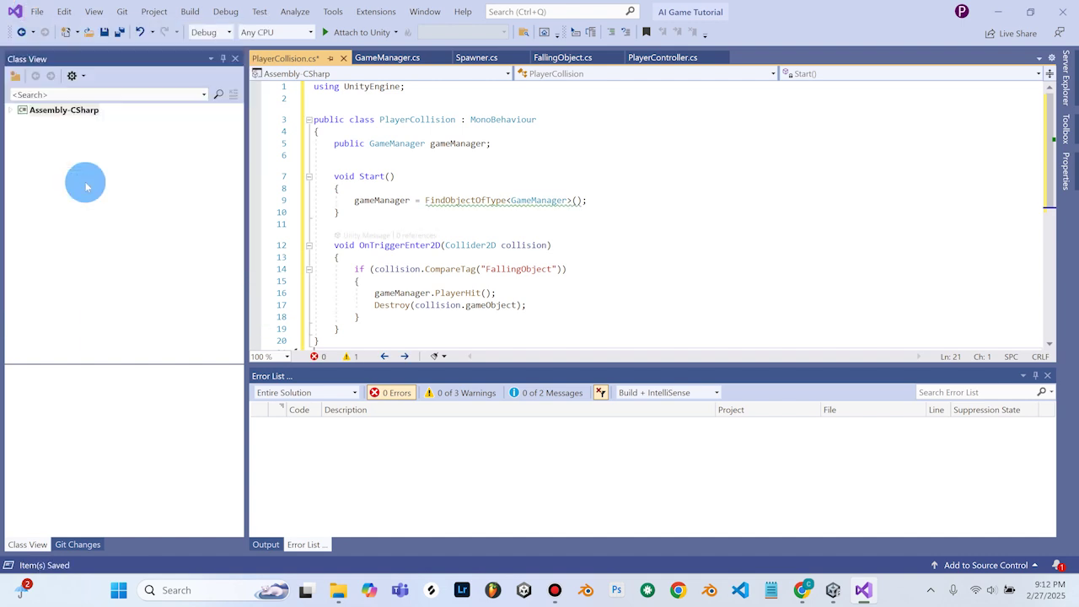
pyautogui.click(833, 592)
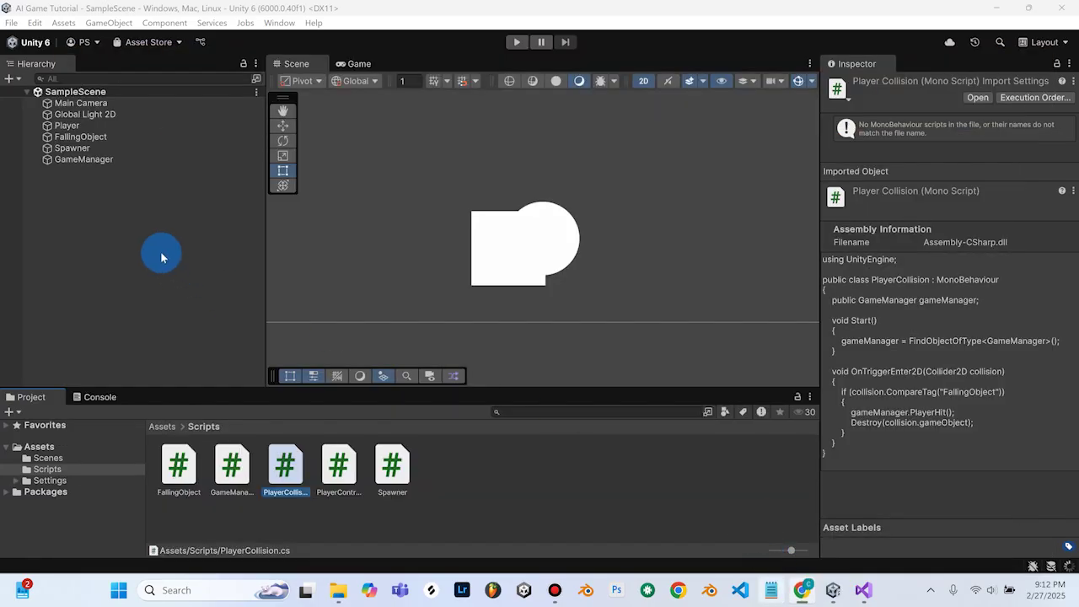
# Select Player and drag the PlayerCollision script into its Inspector.
pyautogui.click(73, 132)
pyautogui.scroll(-10, 875, 446)
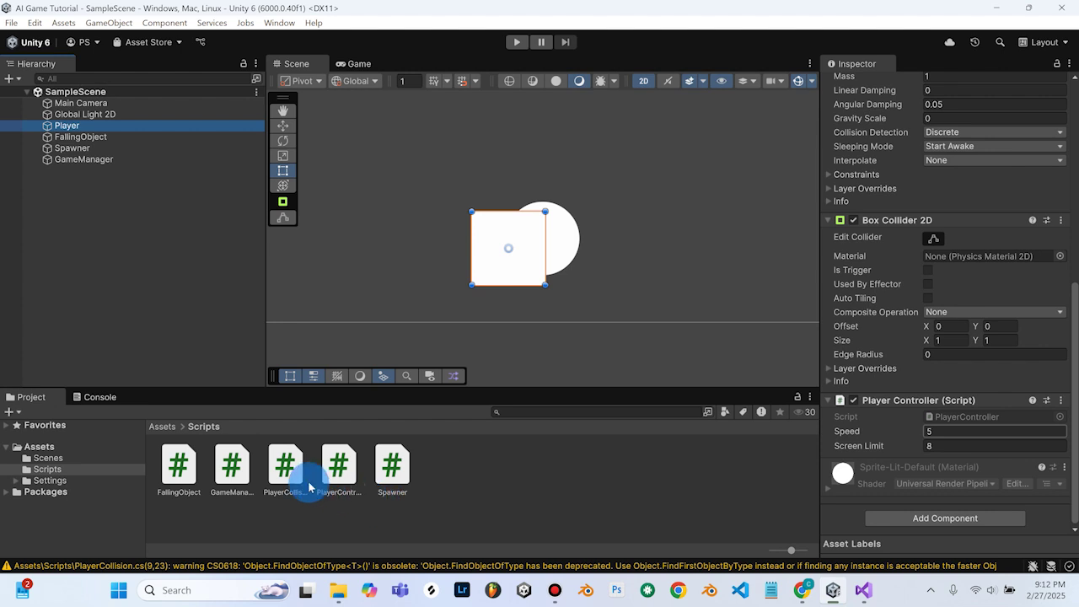
pyautogui.moveTo(284, 468); pyautogui.dragTo(860, 520)
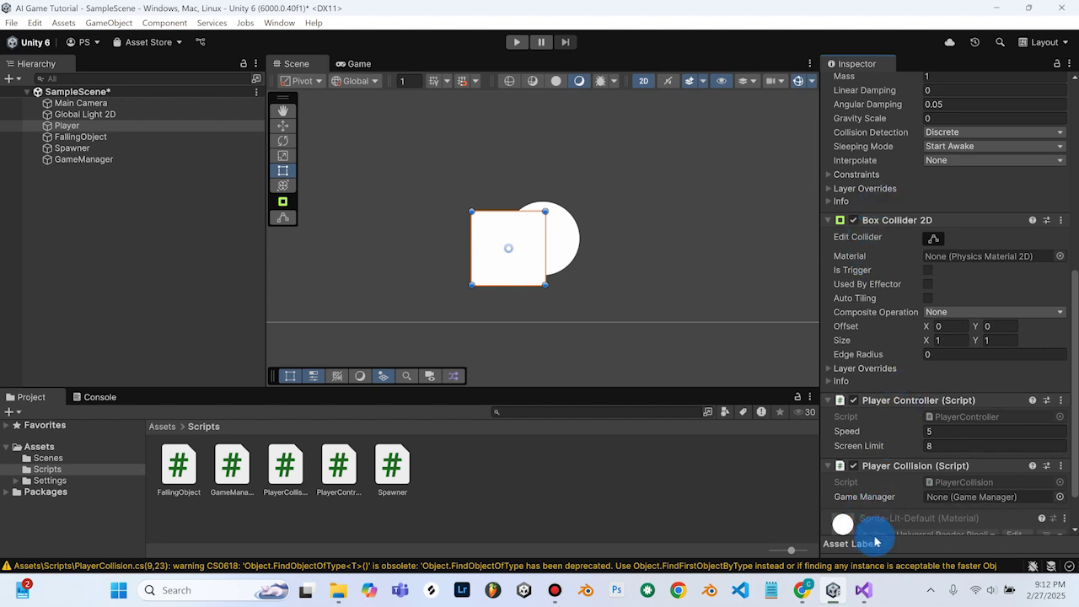
pyautogui.scroll(-3, 872, 472)
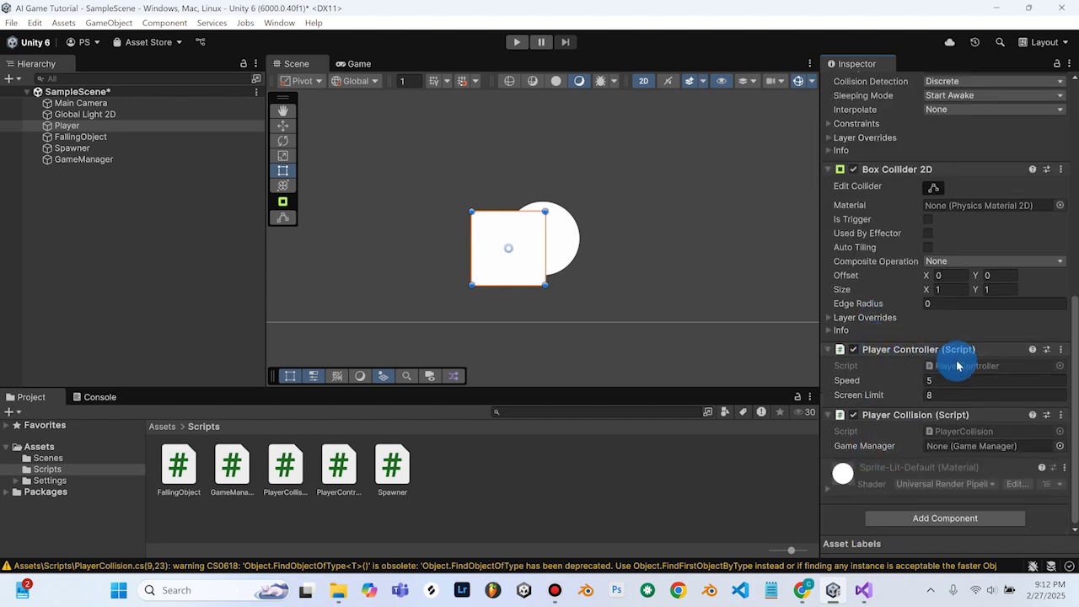
# Check the Game Manager field's object picker, leaving it unassigned as None.
pyautogui.click(928, 446)
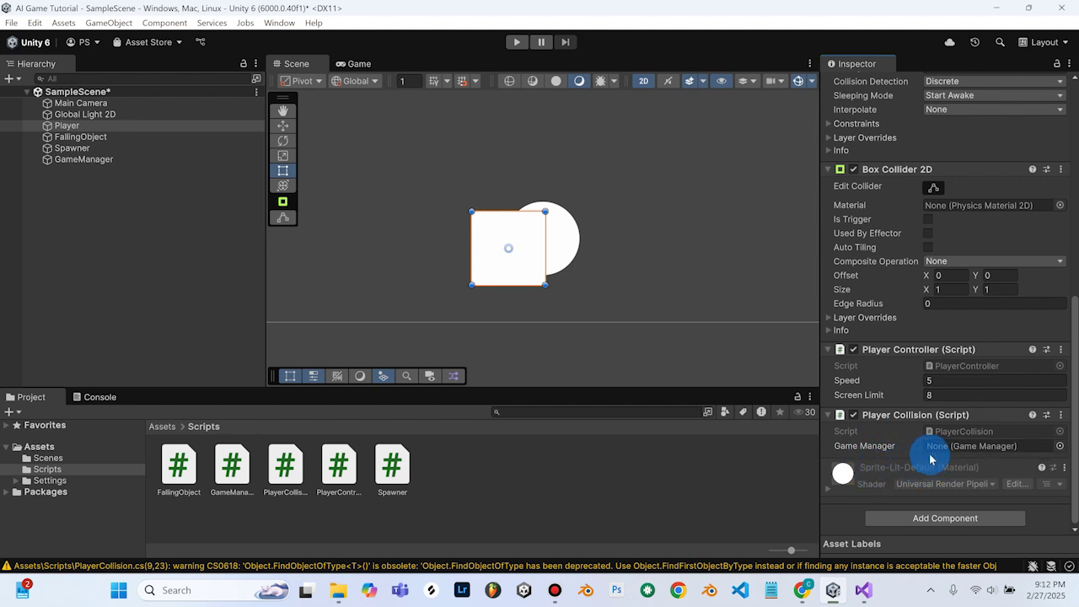
pyautogui.click(1060, 446)
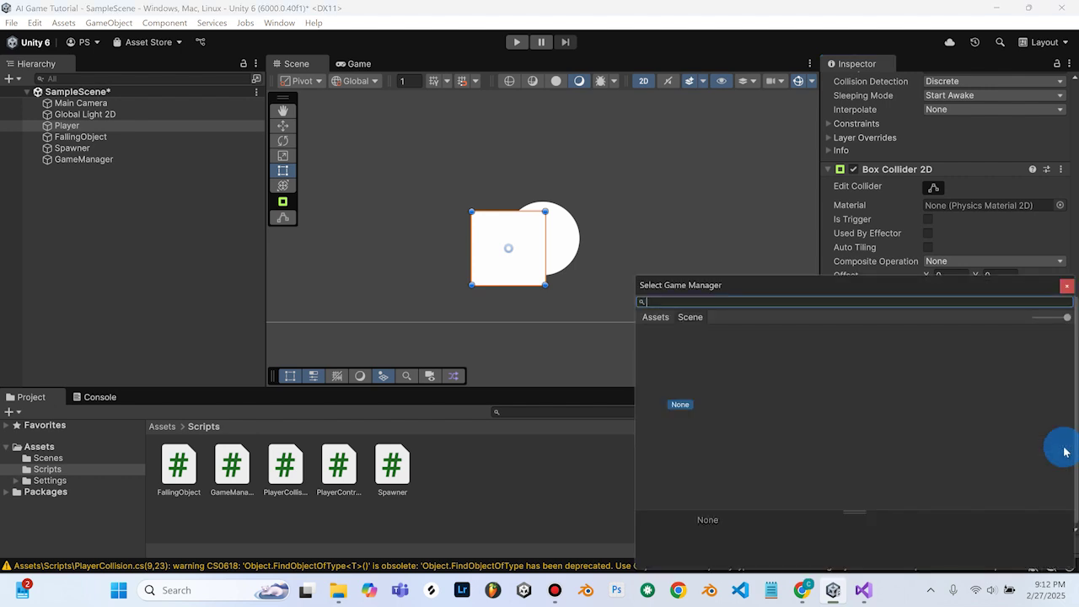
pyautogui.click(1066, 286)
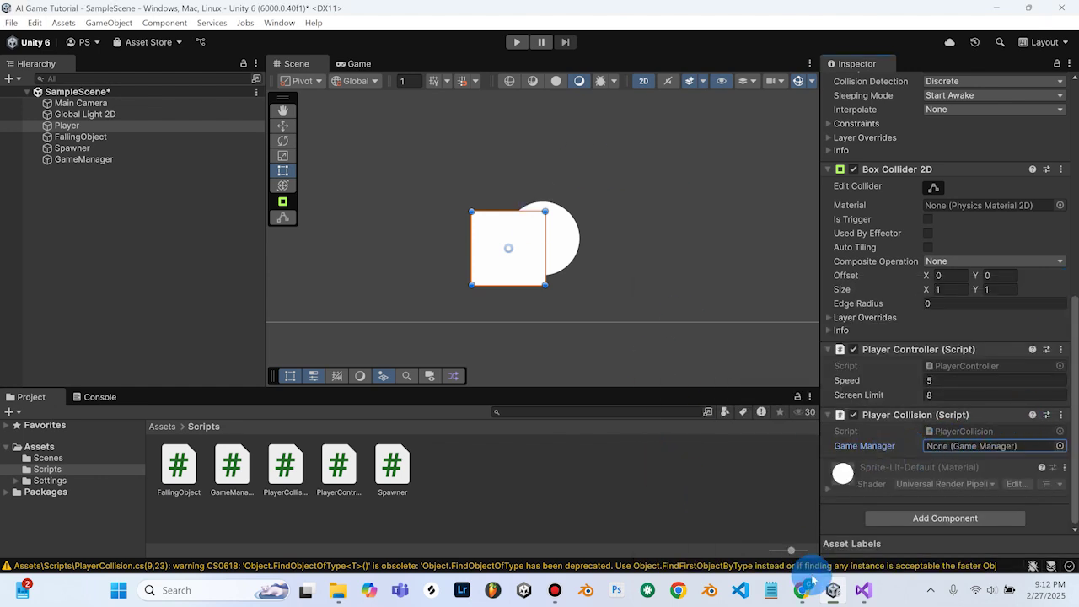
pyautogui.moveTo(808, 597)
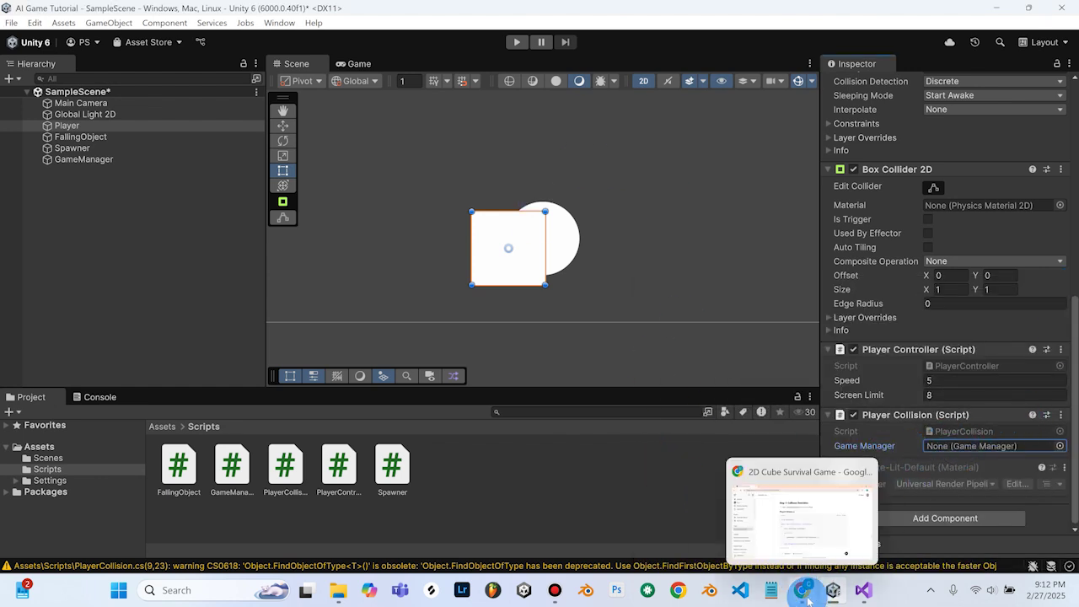
pyautogui.click(806, 592)
pyautogui.scroll(4, 449, 315)
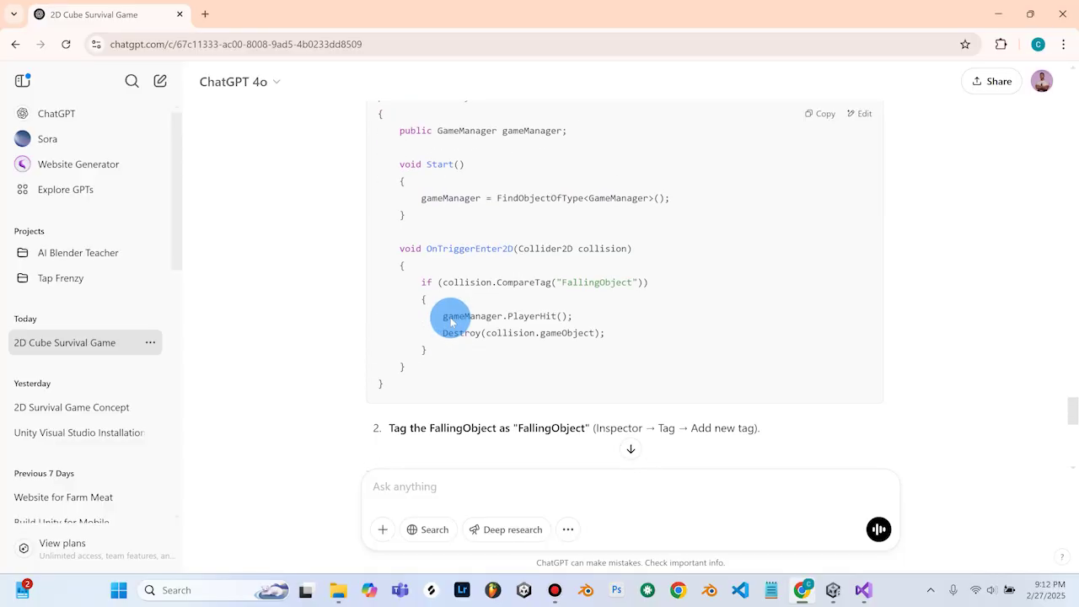
# Scroll the ChatGPT reply to the 'Tag the FallingObject' instruction.
pyautogui.scroll(-3, 467, 225)
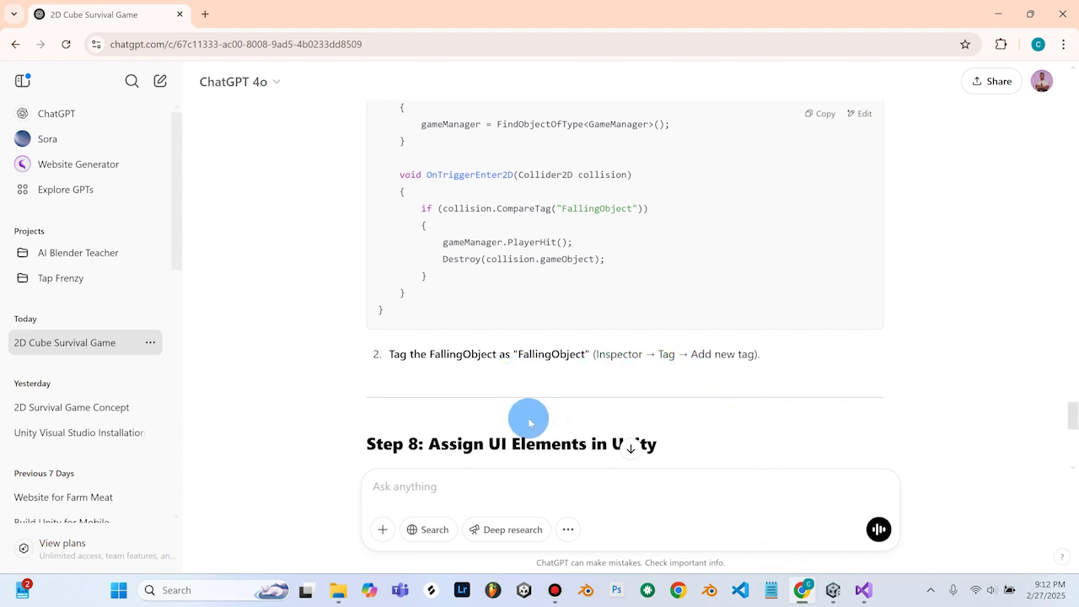
pyautogui.moveTo(798, 596)
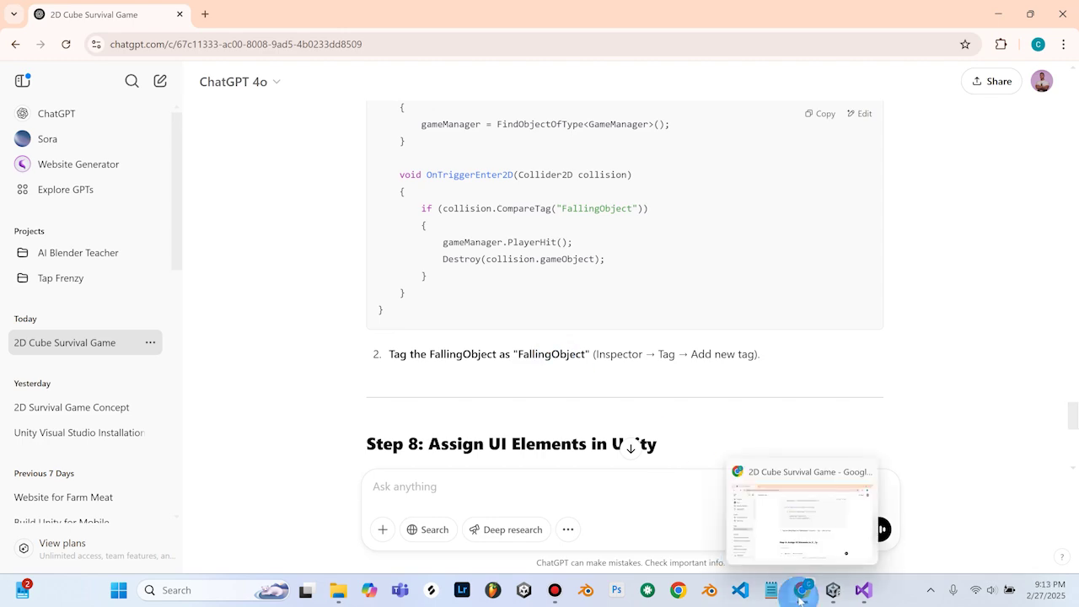
pyautogui.click(833, 590)
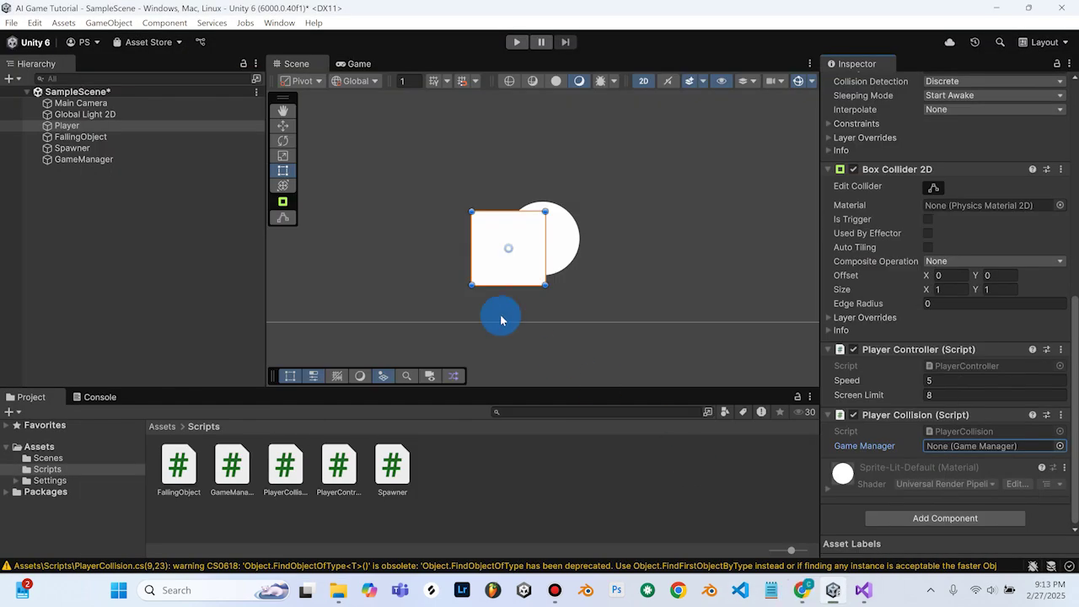
# Select FallingObject and choose Add Tag... from its Inspector Tag dropdown.
pyautogui.click(84, 138)
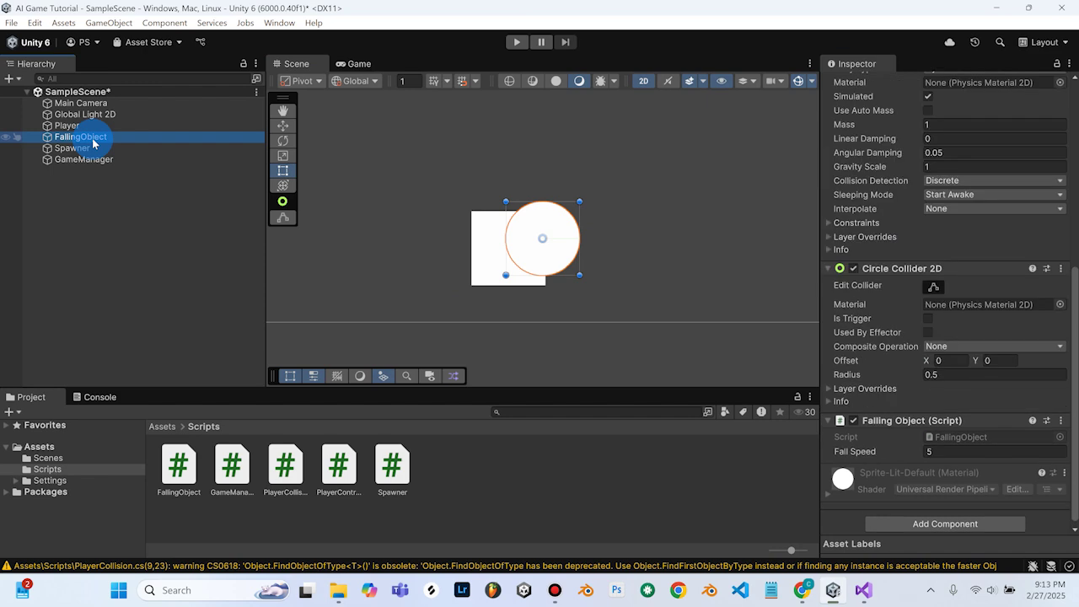
pyautogui.scroll(10, 893, 177)
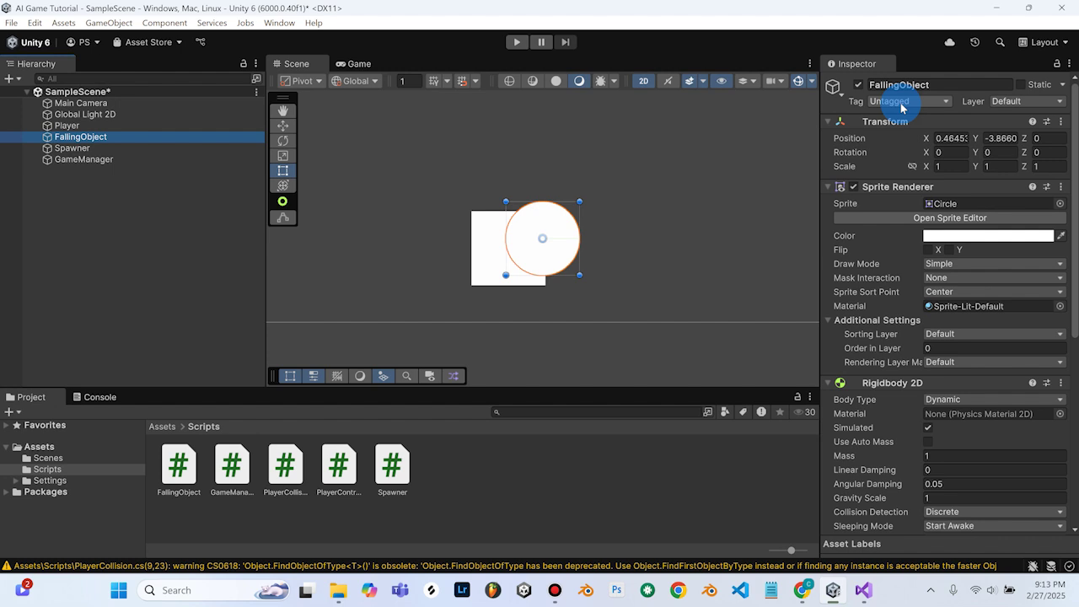
pyautogui.click(901, 104)
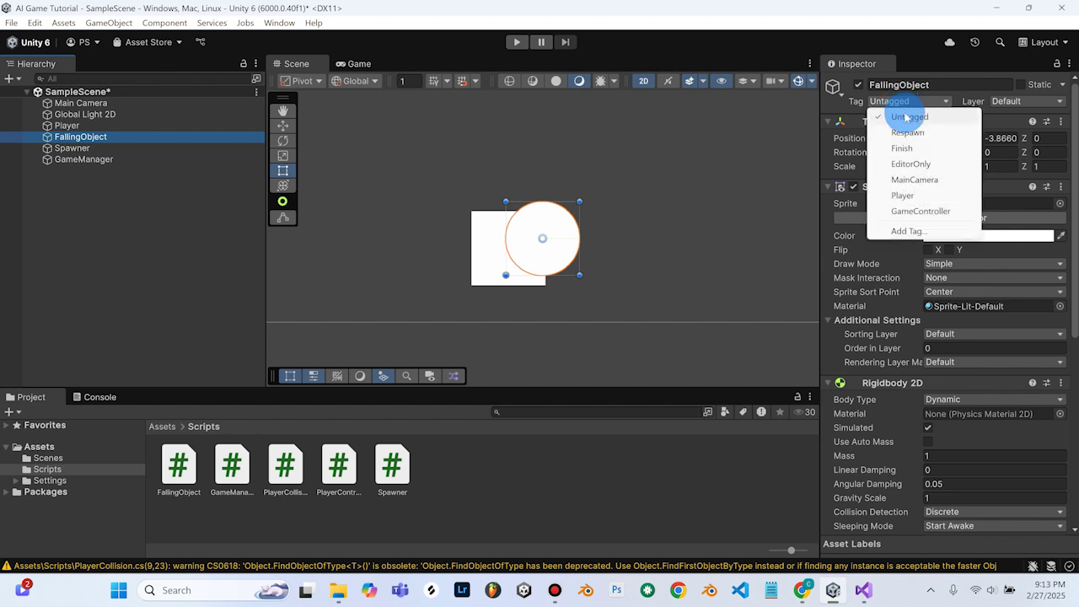
pyautogui.click(924, 238)
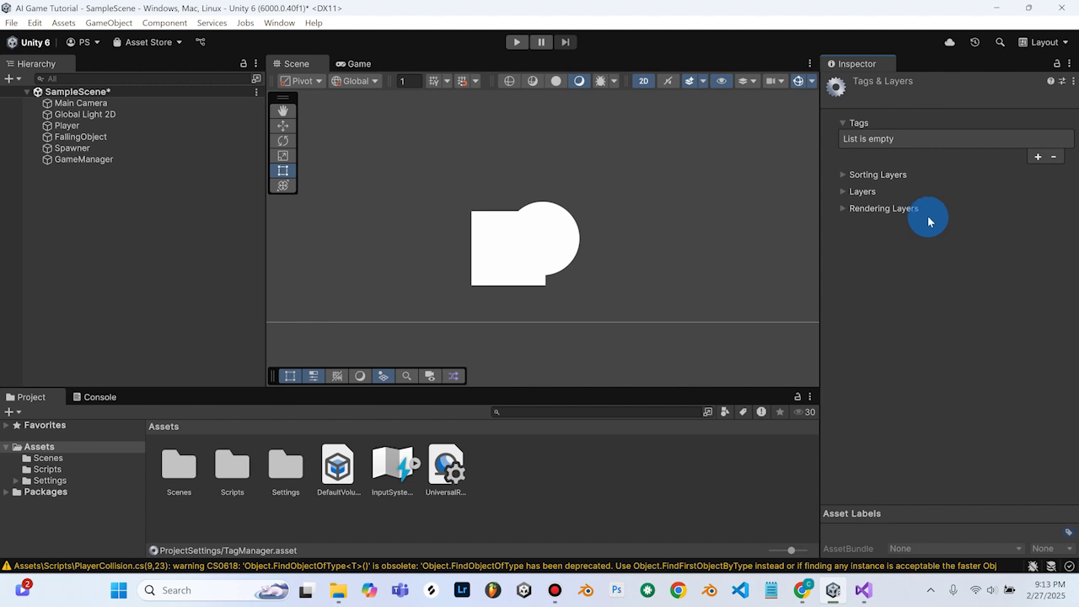
# Create a new project tag named 'FallingObject' and reselect the FallingObject object.
pyautogui.click(1036, 158)
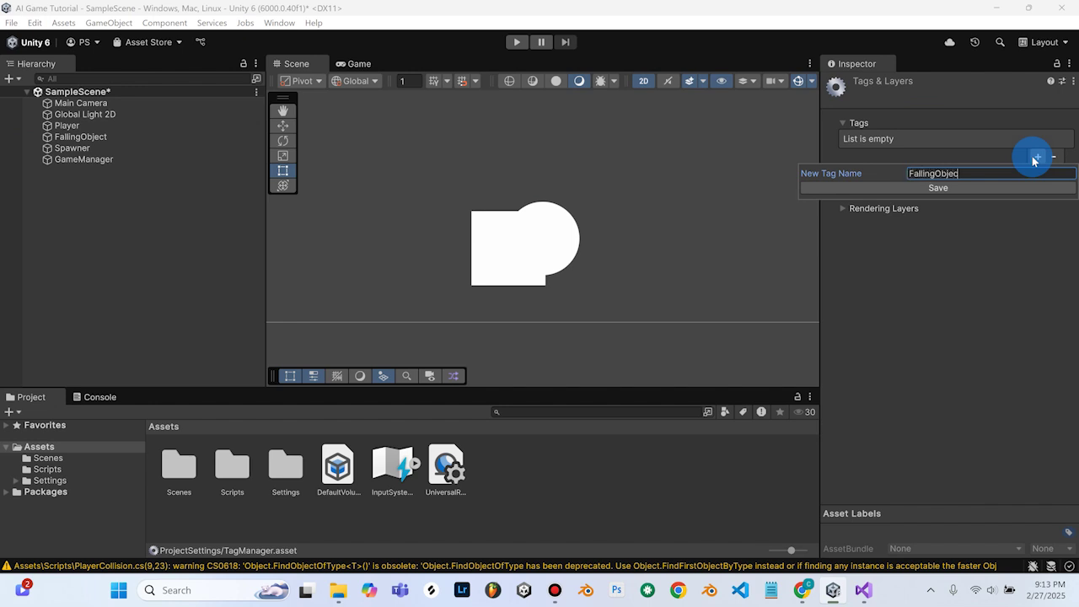
pyautogui.click(961, 188)
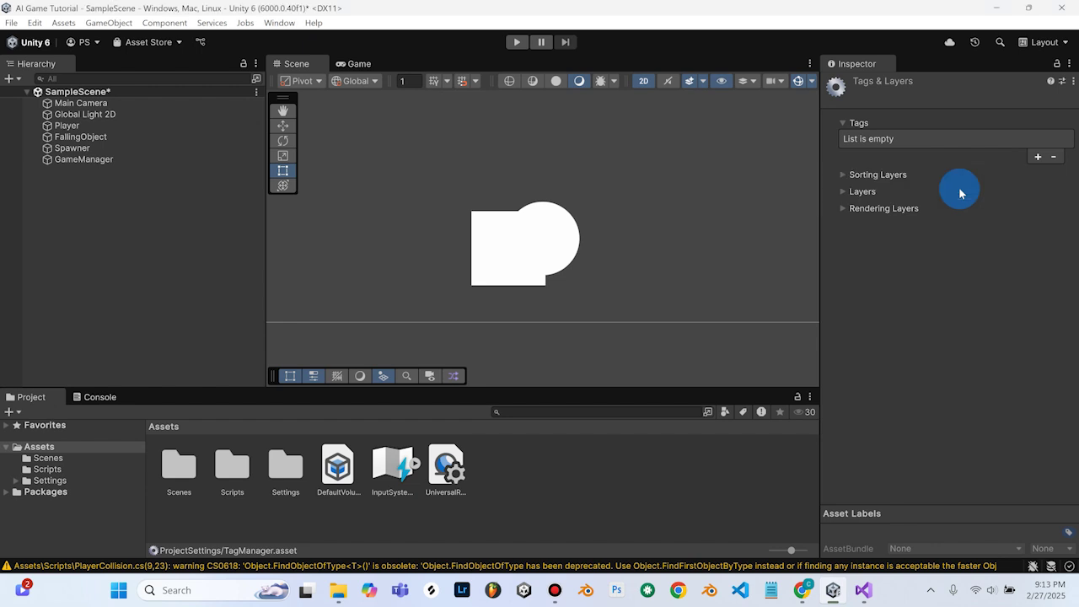
pyautogui.click(79, 138)
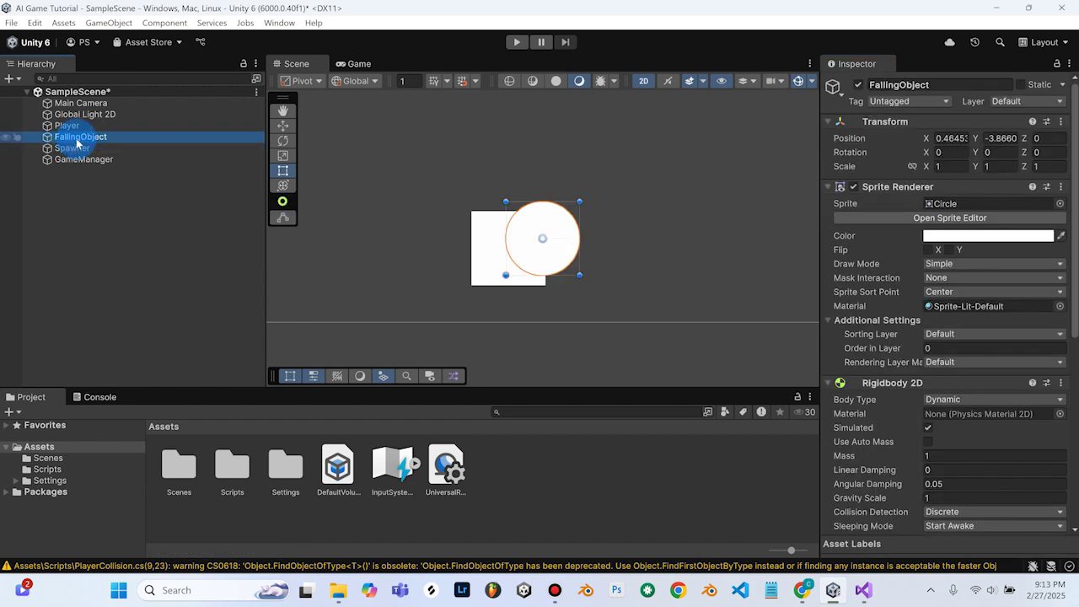
# Change the FallingObject object's tag from Untagged to FallingObject in the Inspector.
pyautogui.click(893, 102)
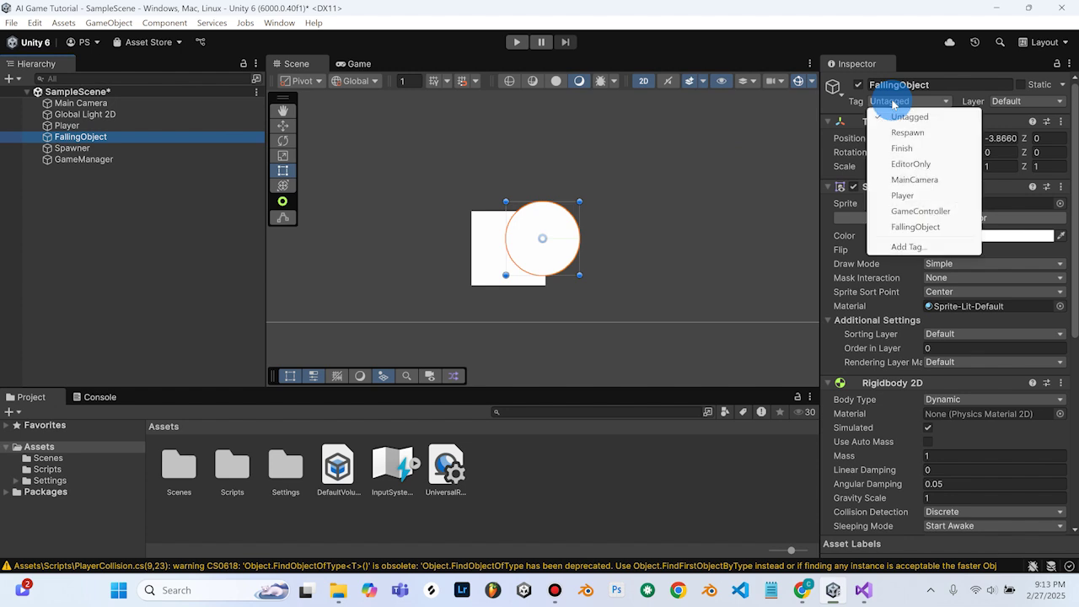
pyautogui.click(925, 232)
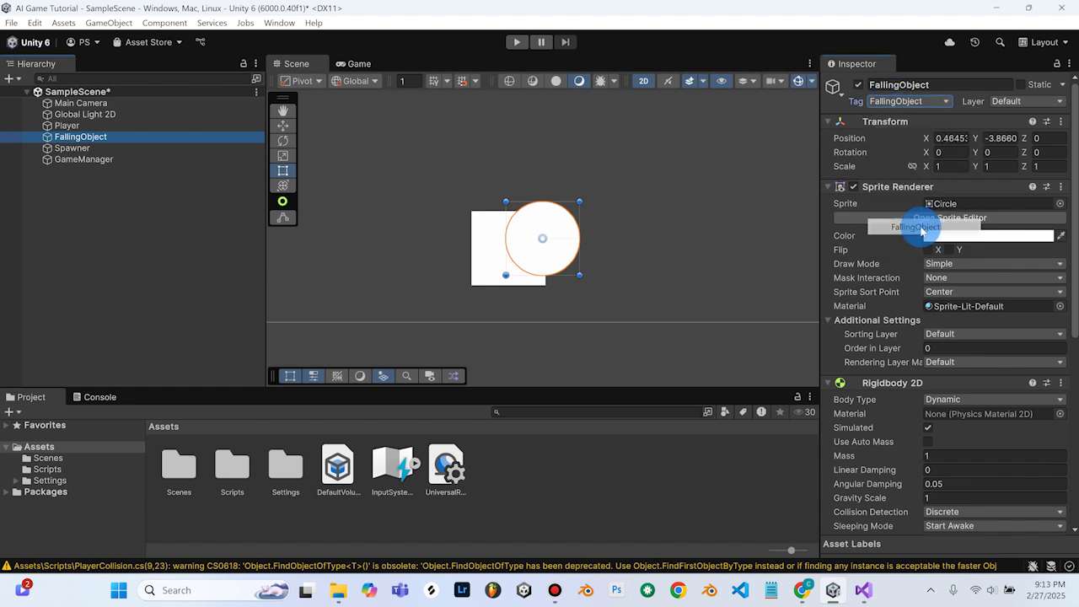